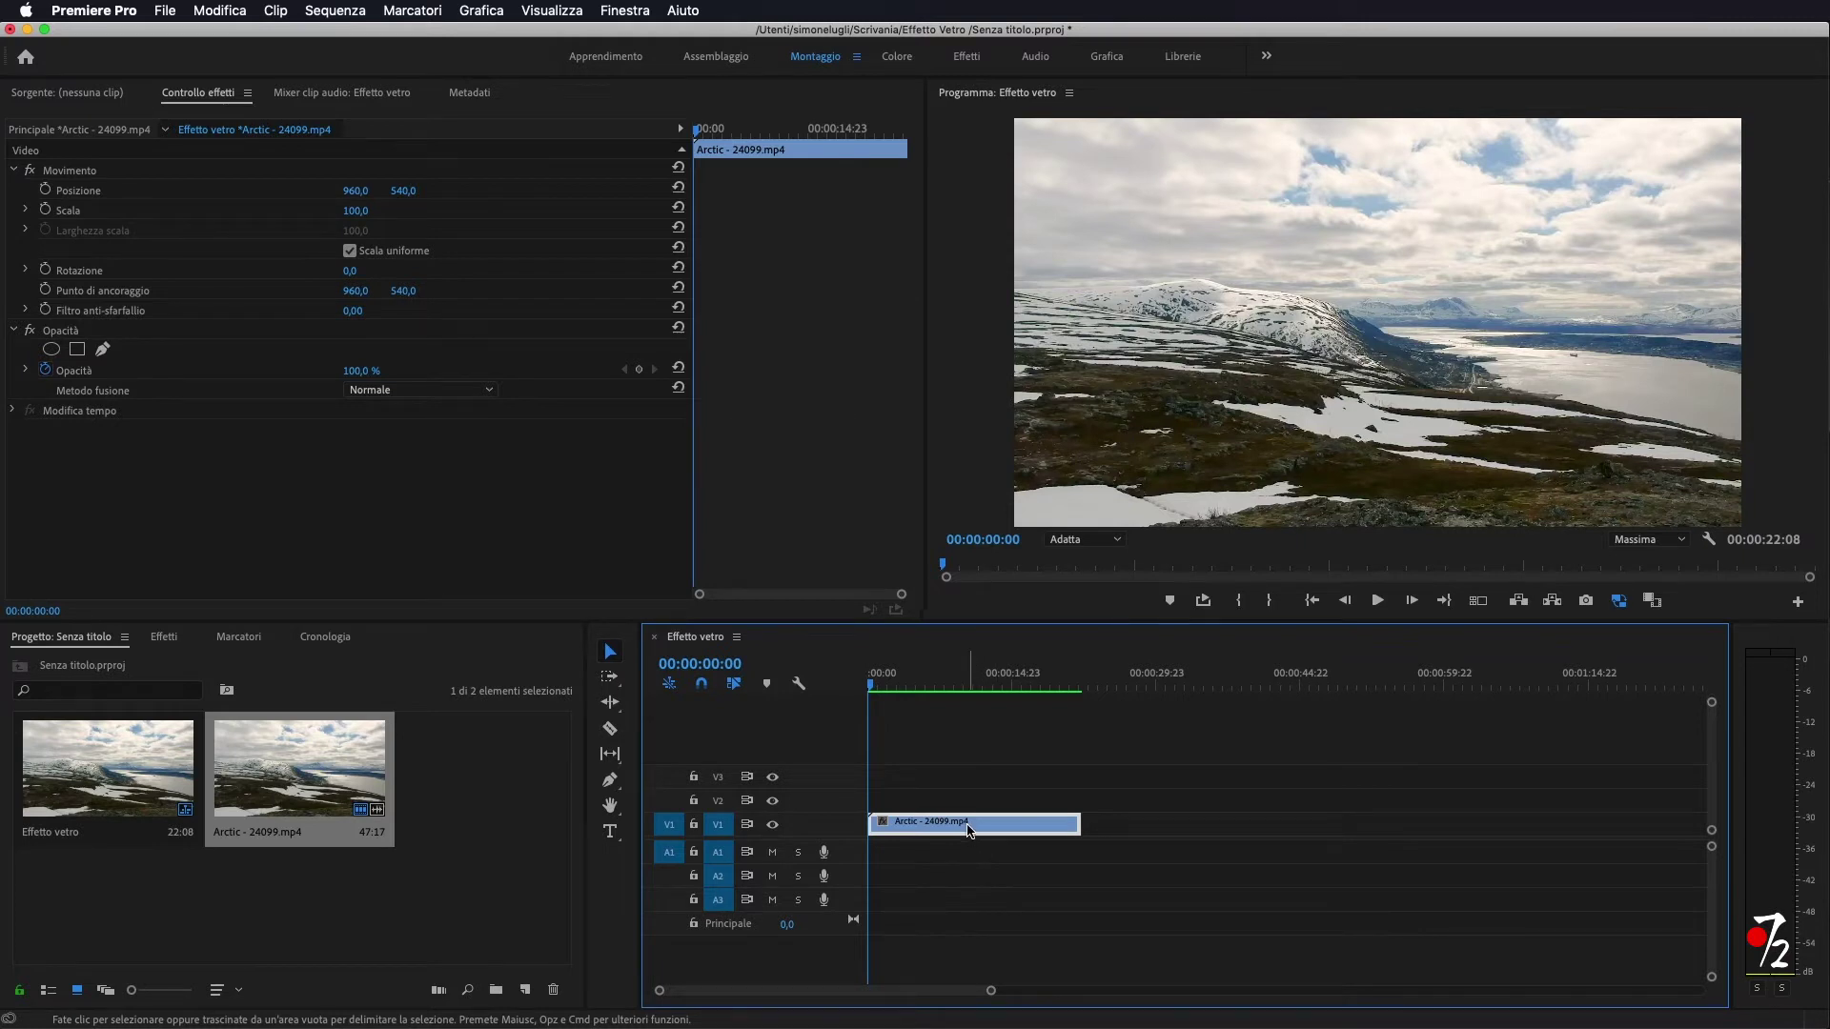
- Select the original Arctic - 24099.mp4 clip on track V1 of the Effetto vetro sequence
{"action": "left_click", "coordinate": [968, 829]}
- Duplicate the Arctic clip onto V2, select the copy, and filter the effects list by 'RIF'
{"action": "left_click_drag", "start_coordinate": [968, 826], "coordinate": [968, 802]}
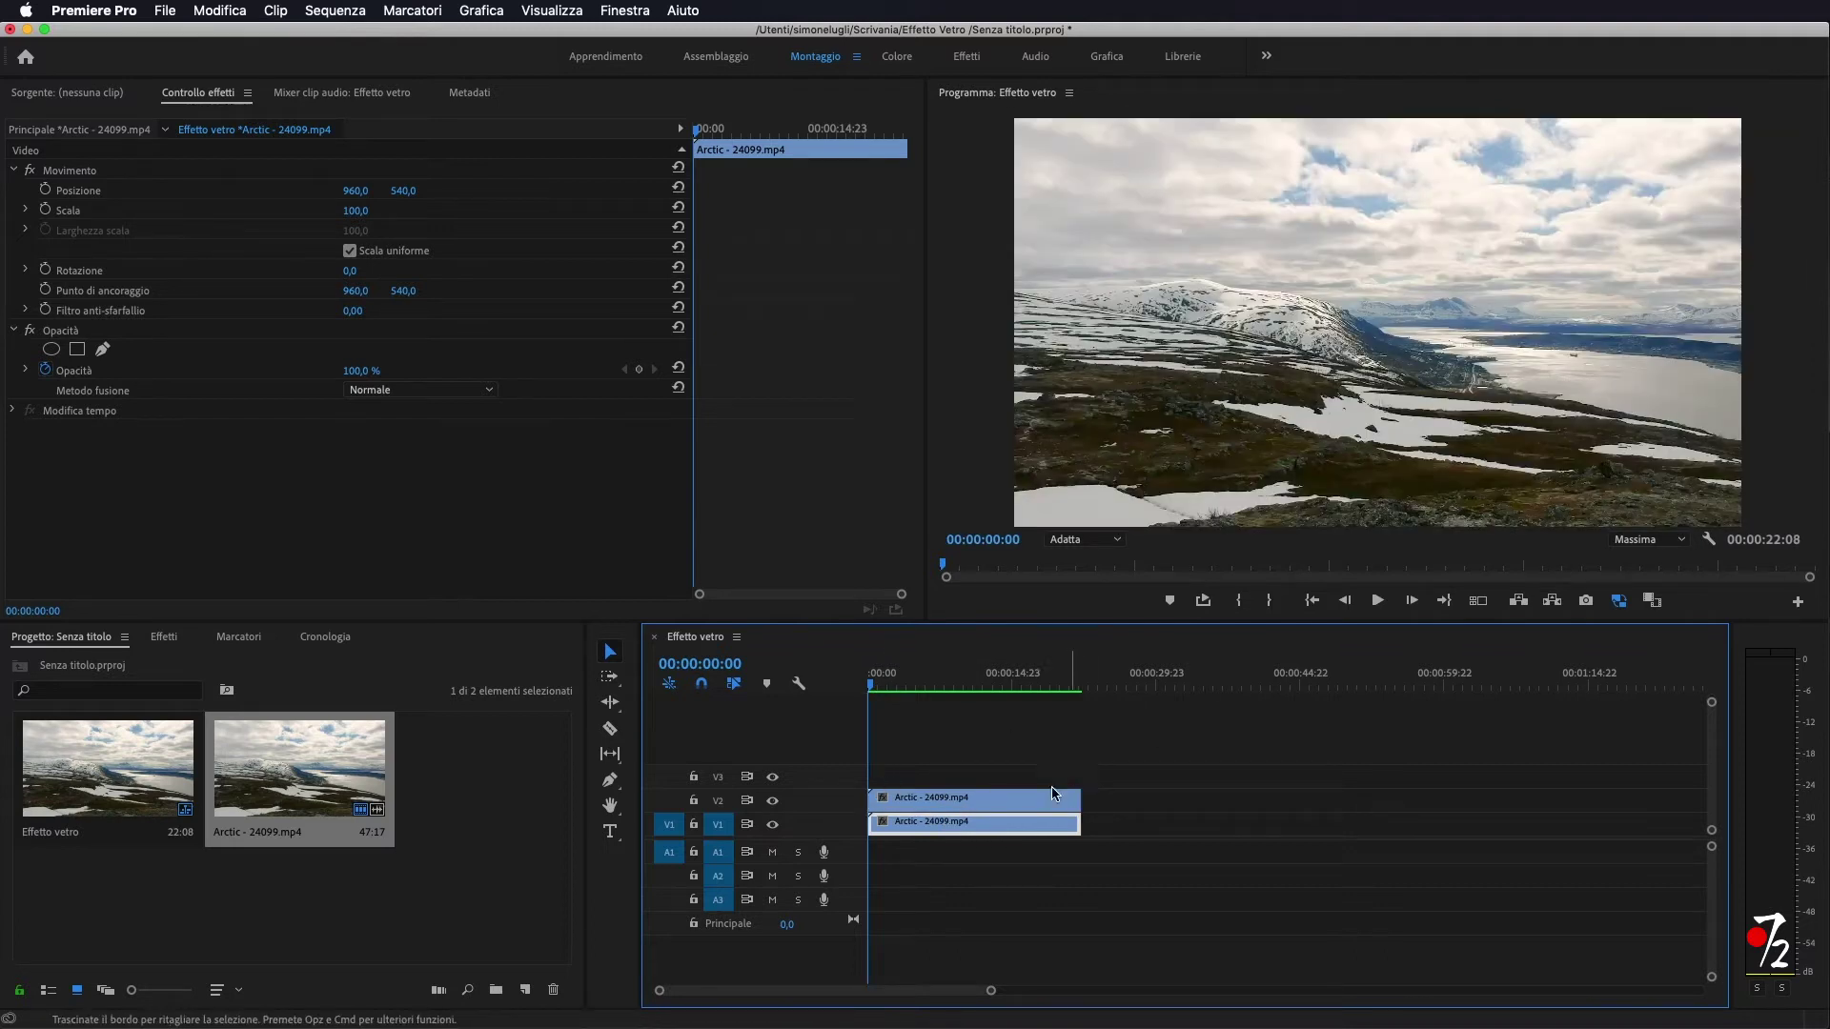
{"action": "left_click", "coordinate": [919, 798]}
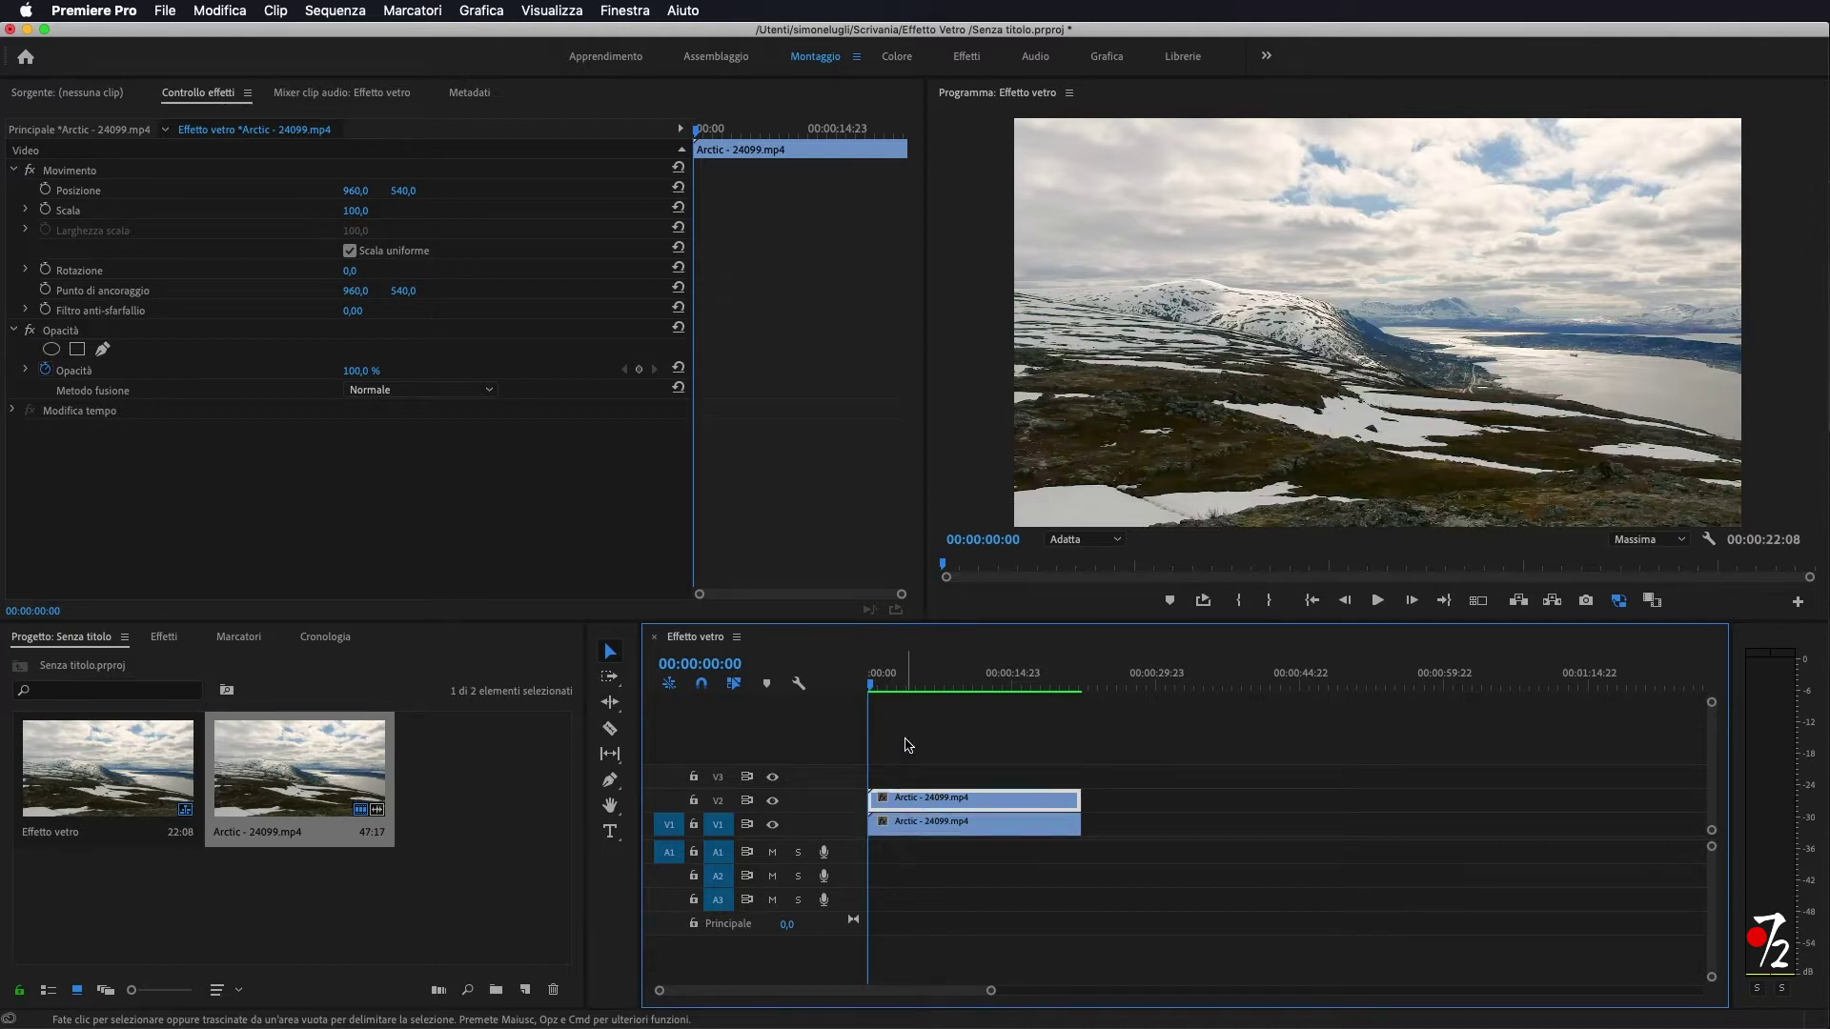
{"action": "left_click", "coordinate": [164, 641]}
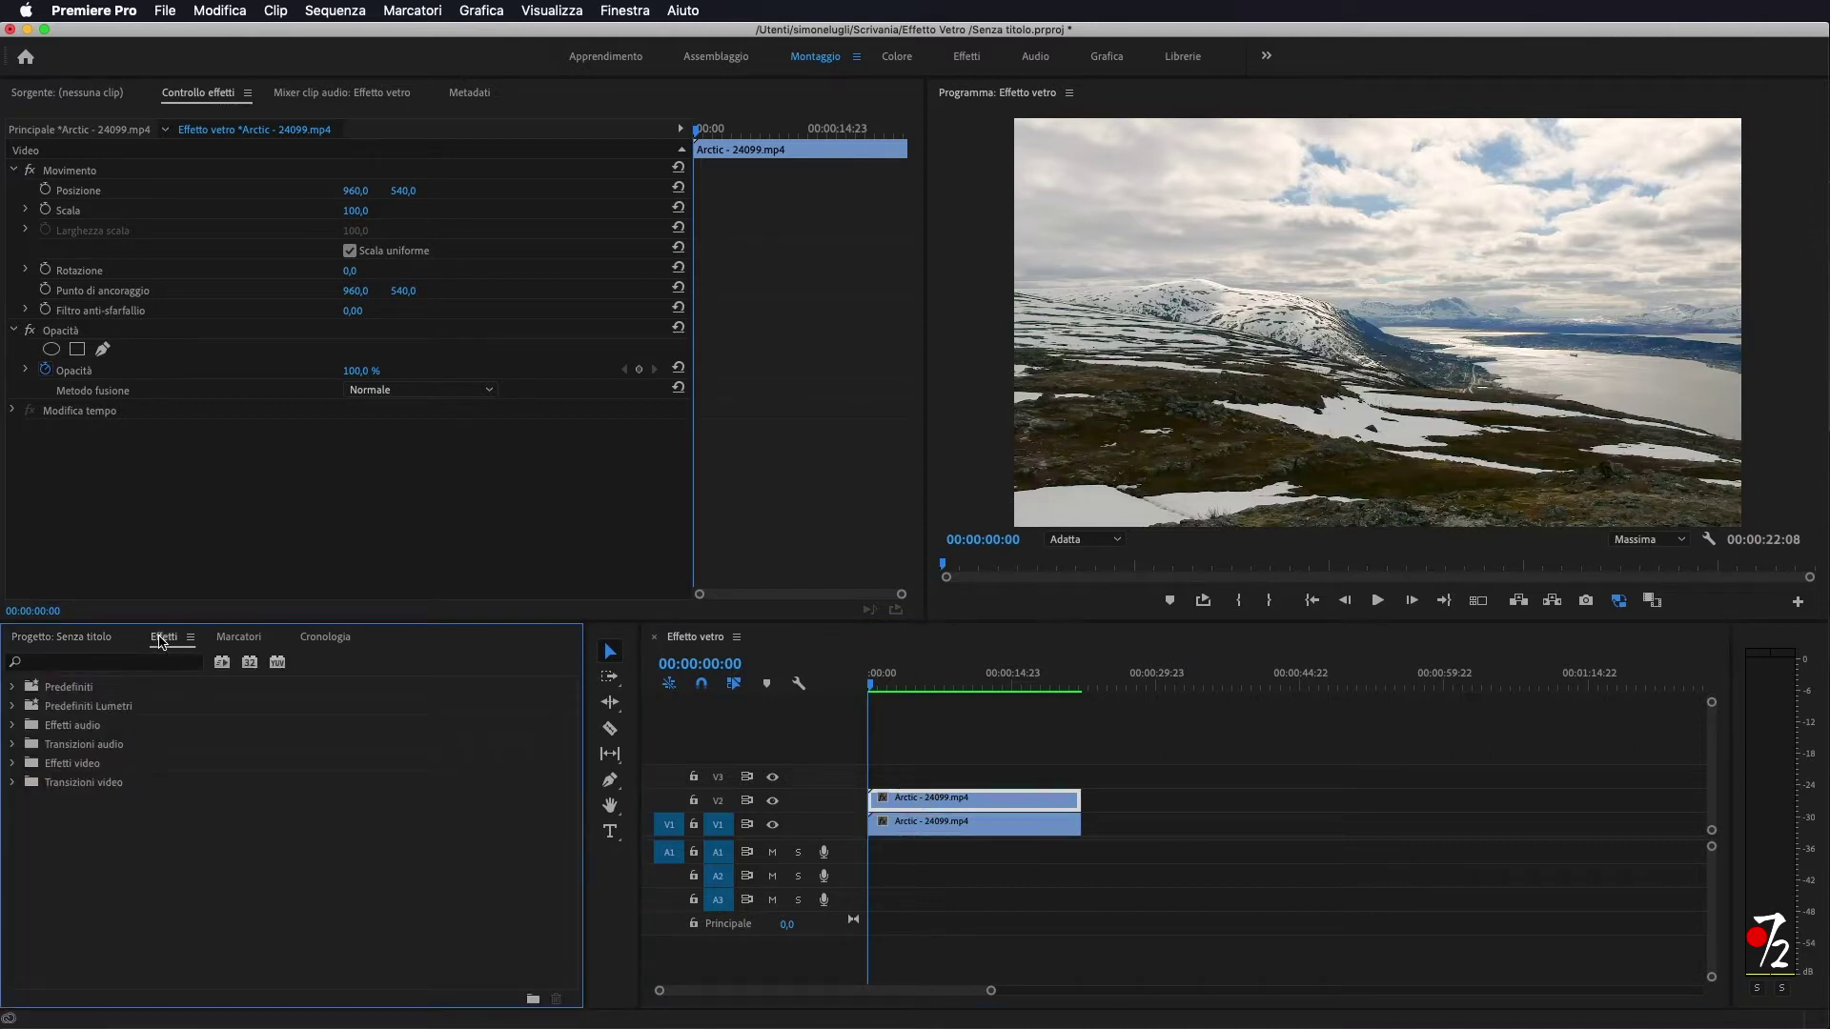
{"action": "left_click", "coordinate": [107, 667]}
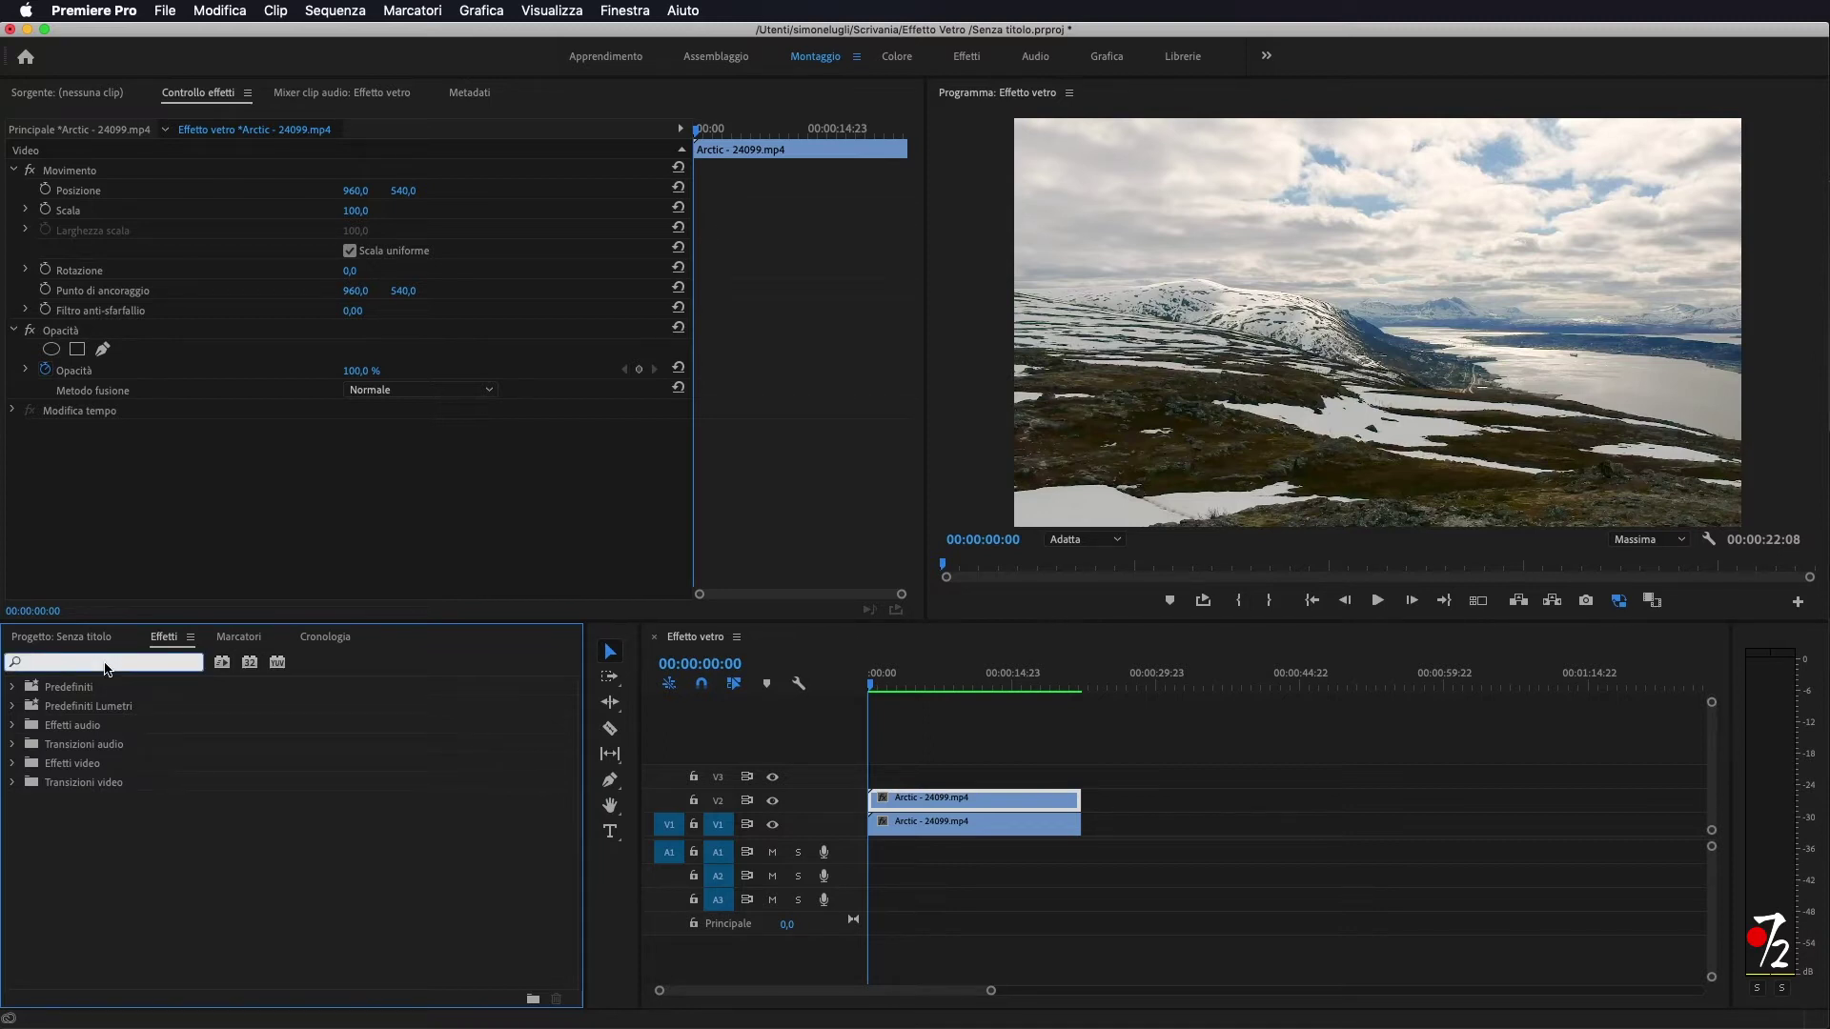
{"action": "type", "text": "RIF"}
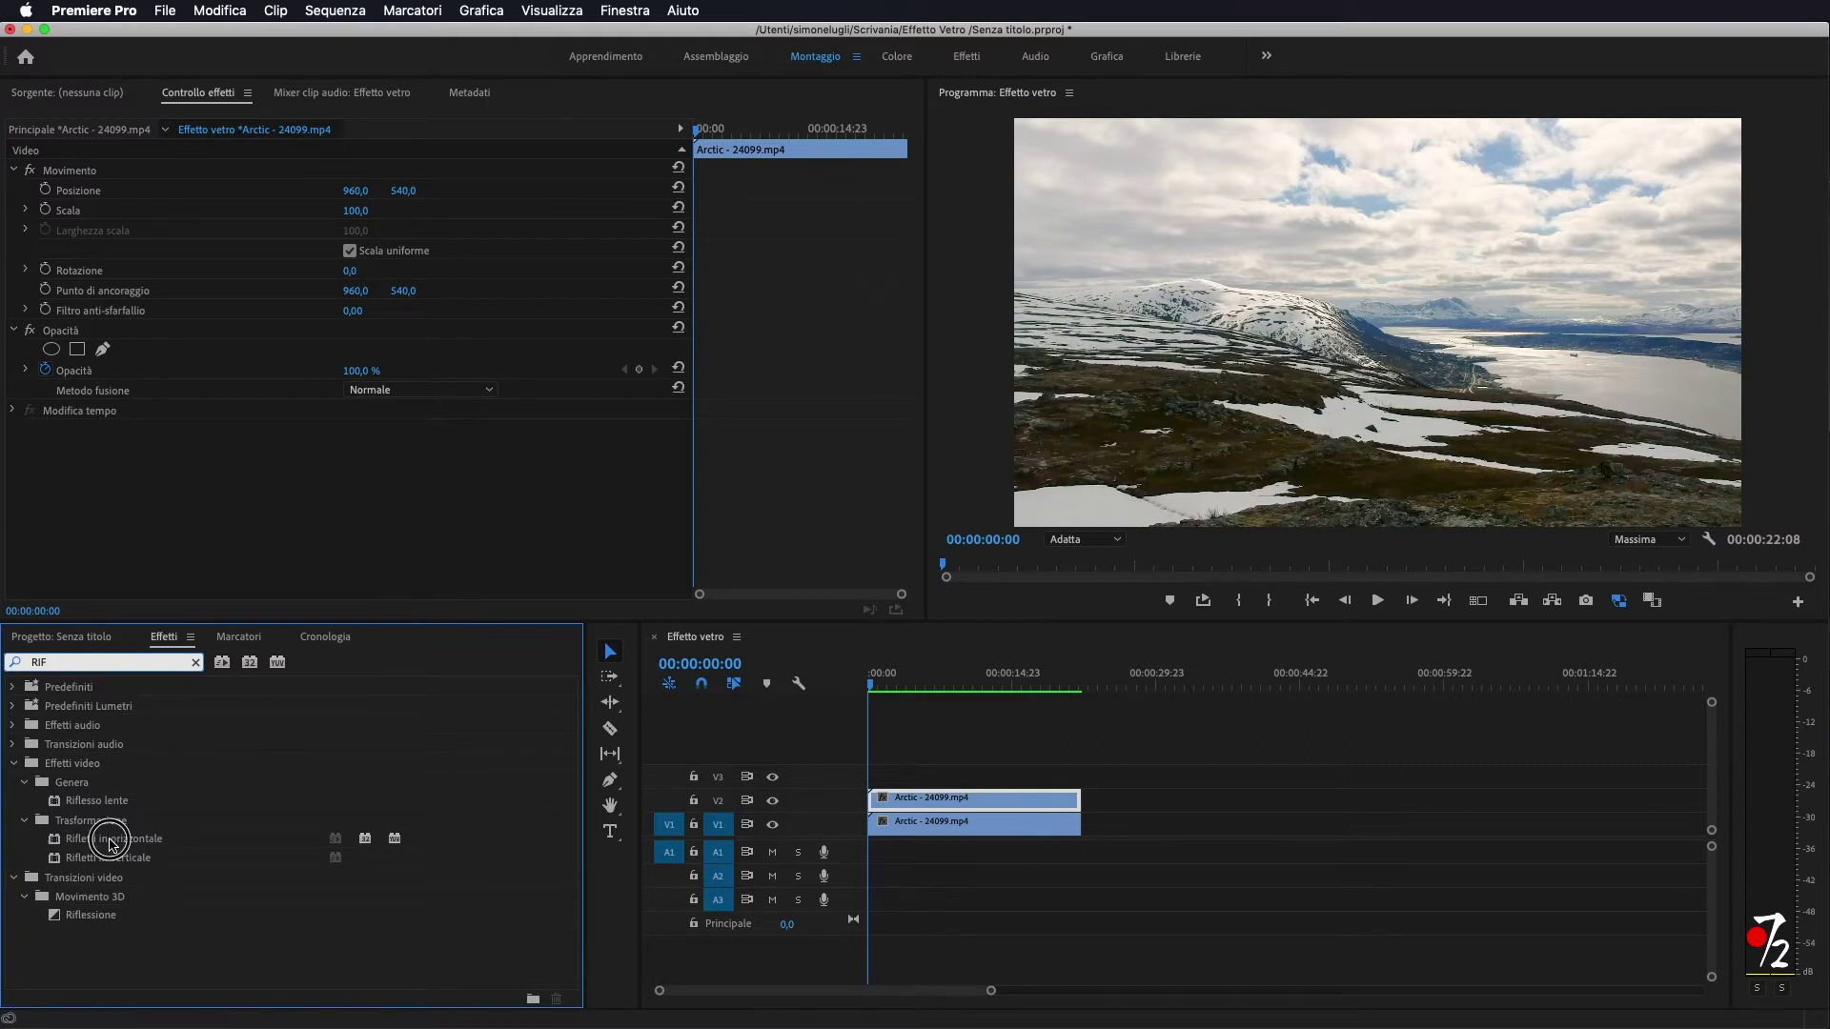
- Apply Rifletti in orizzontale and Mascherino traccia to the V2 clip copy
{"action": "left_click_drag", "start_coordinate": [114, 840], "coordinate": [926, 799]}
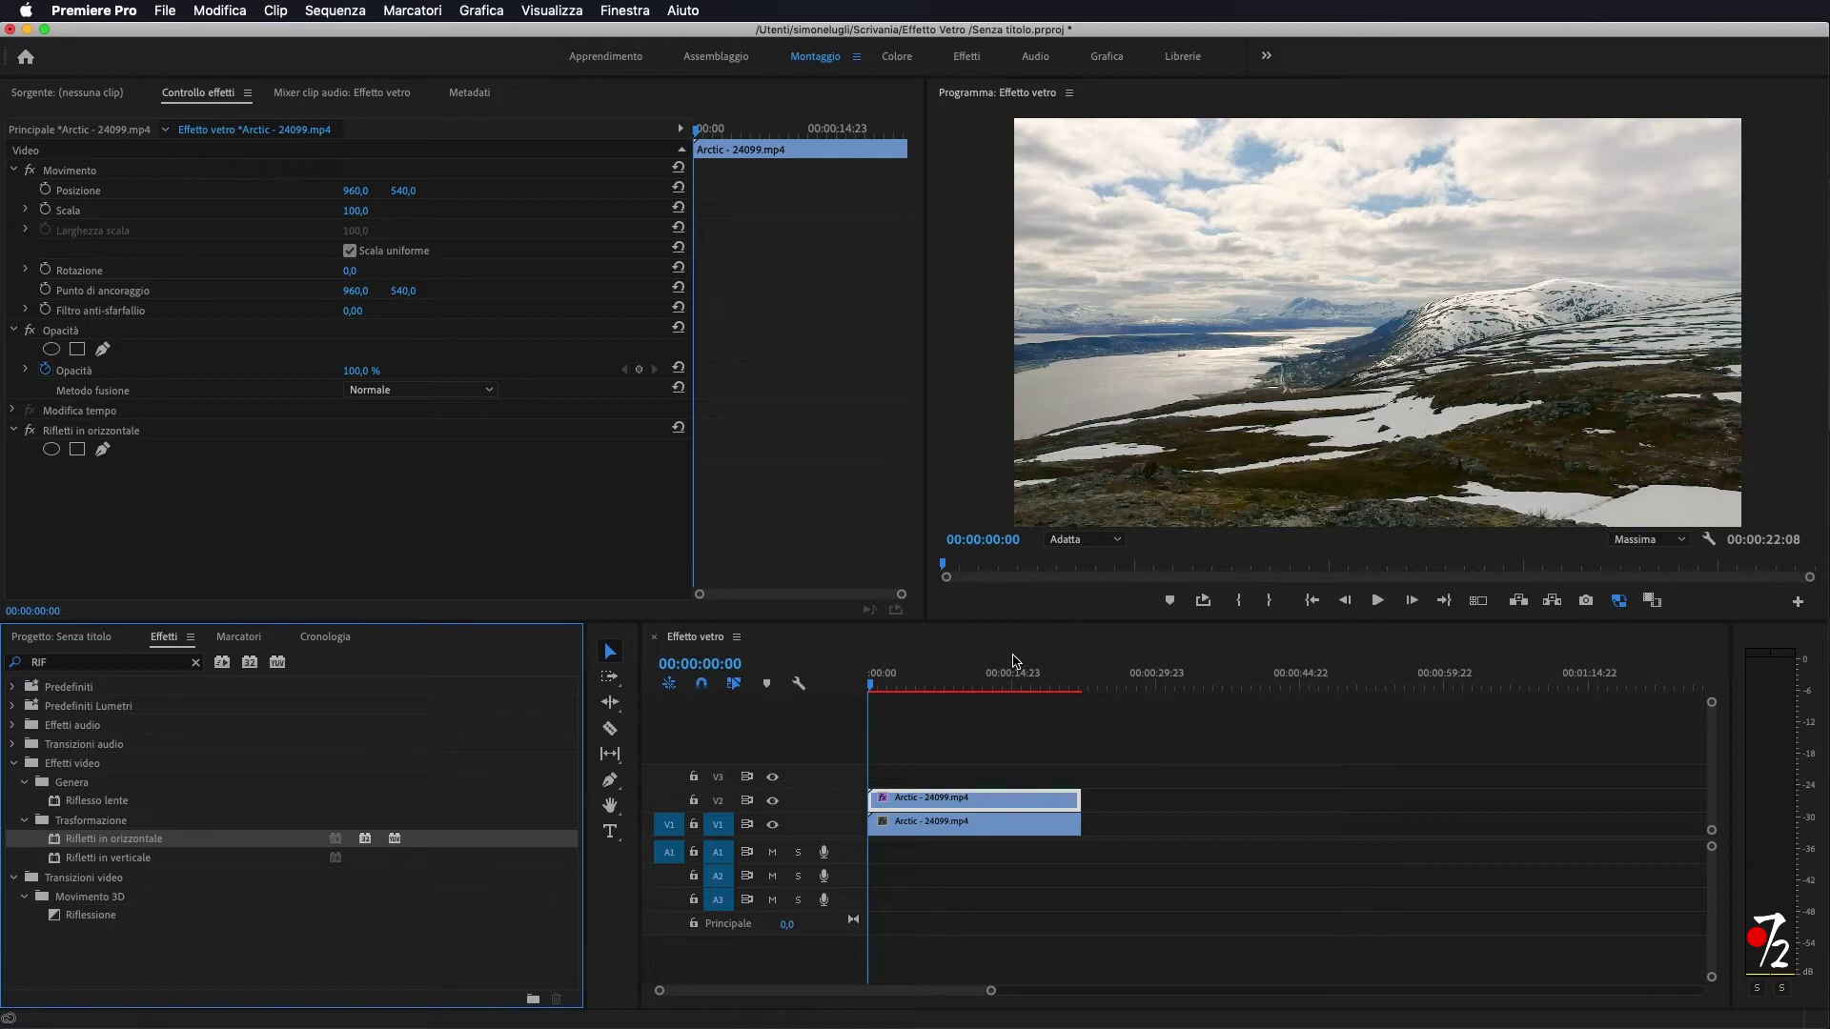
{"action": "left_click", "coordinate": [59, 664]}
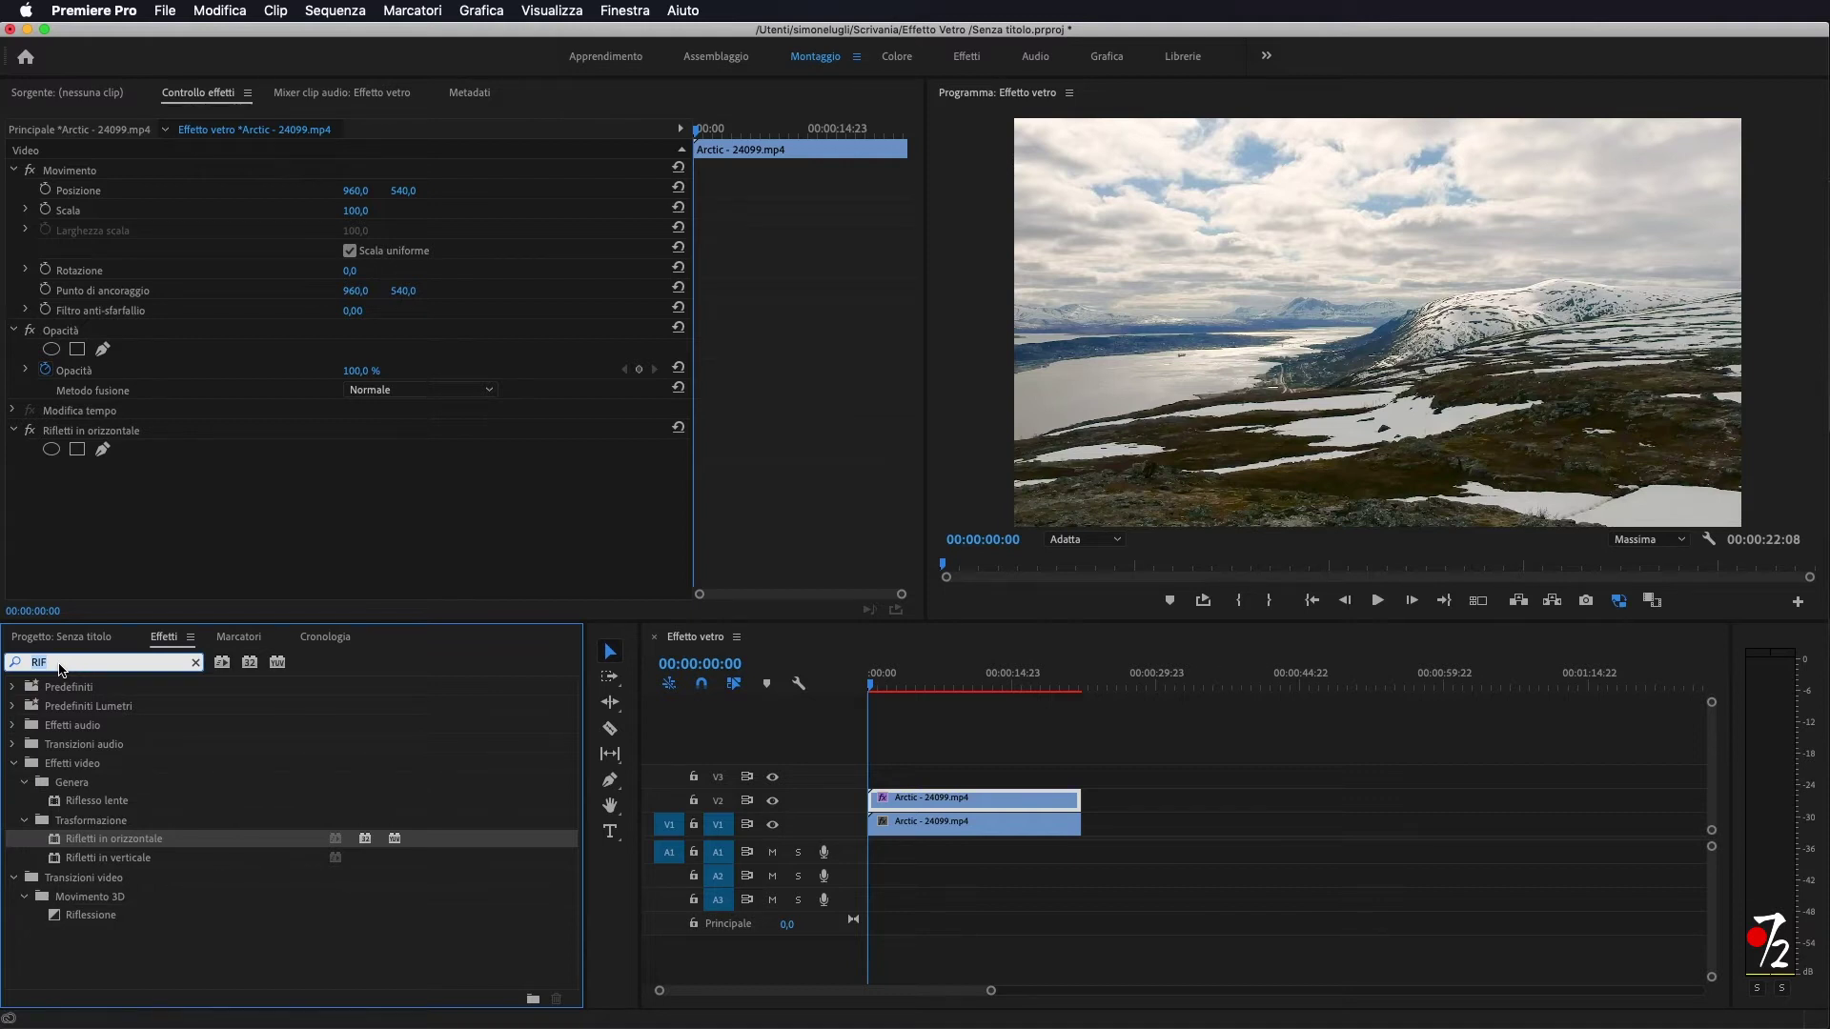
{"action": "type", "text": "mascheri"}
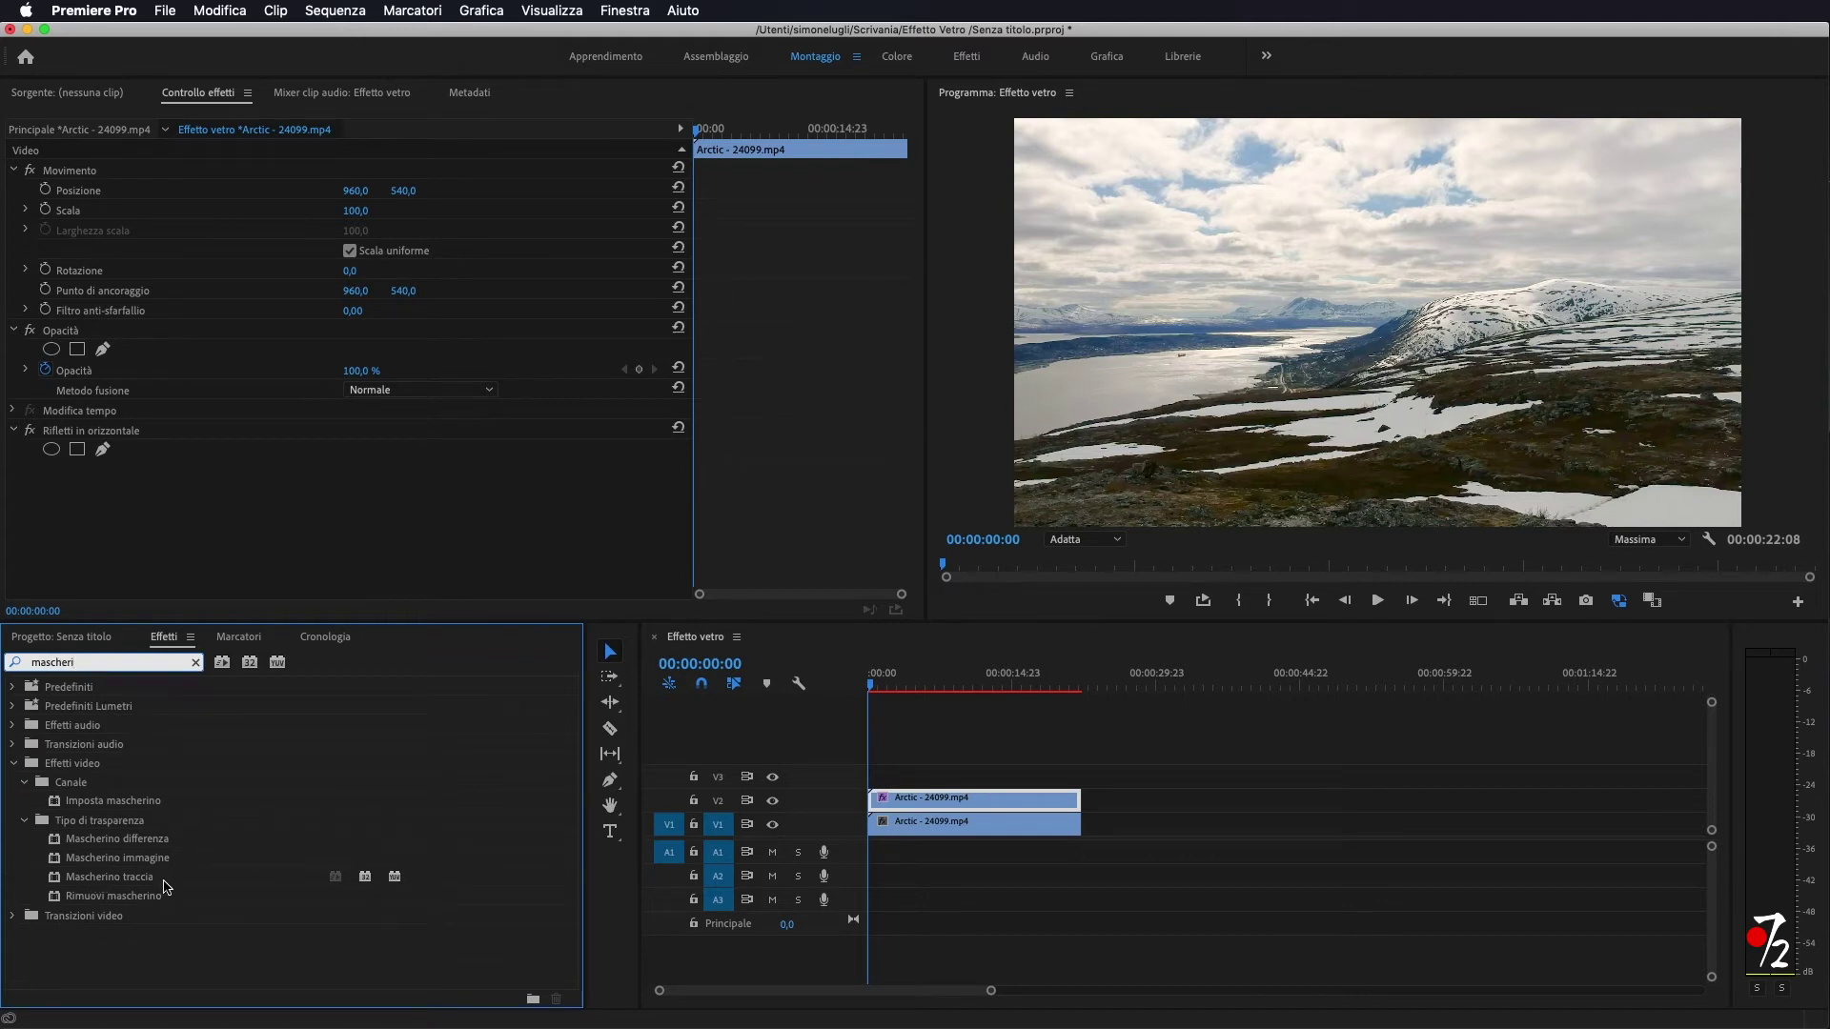
{"action": "left_click_drag", "start_coordinate": [163, 879], "coordinate": [949, 807]}
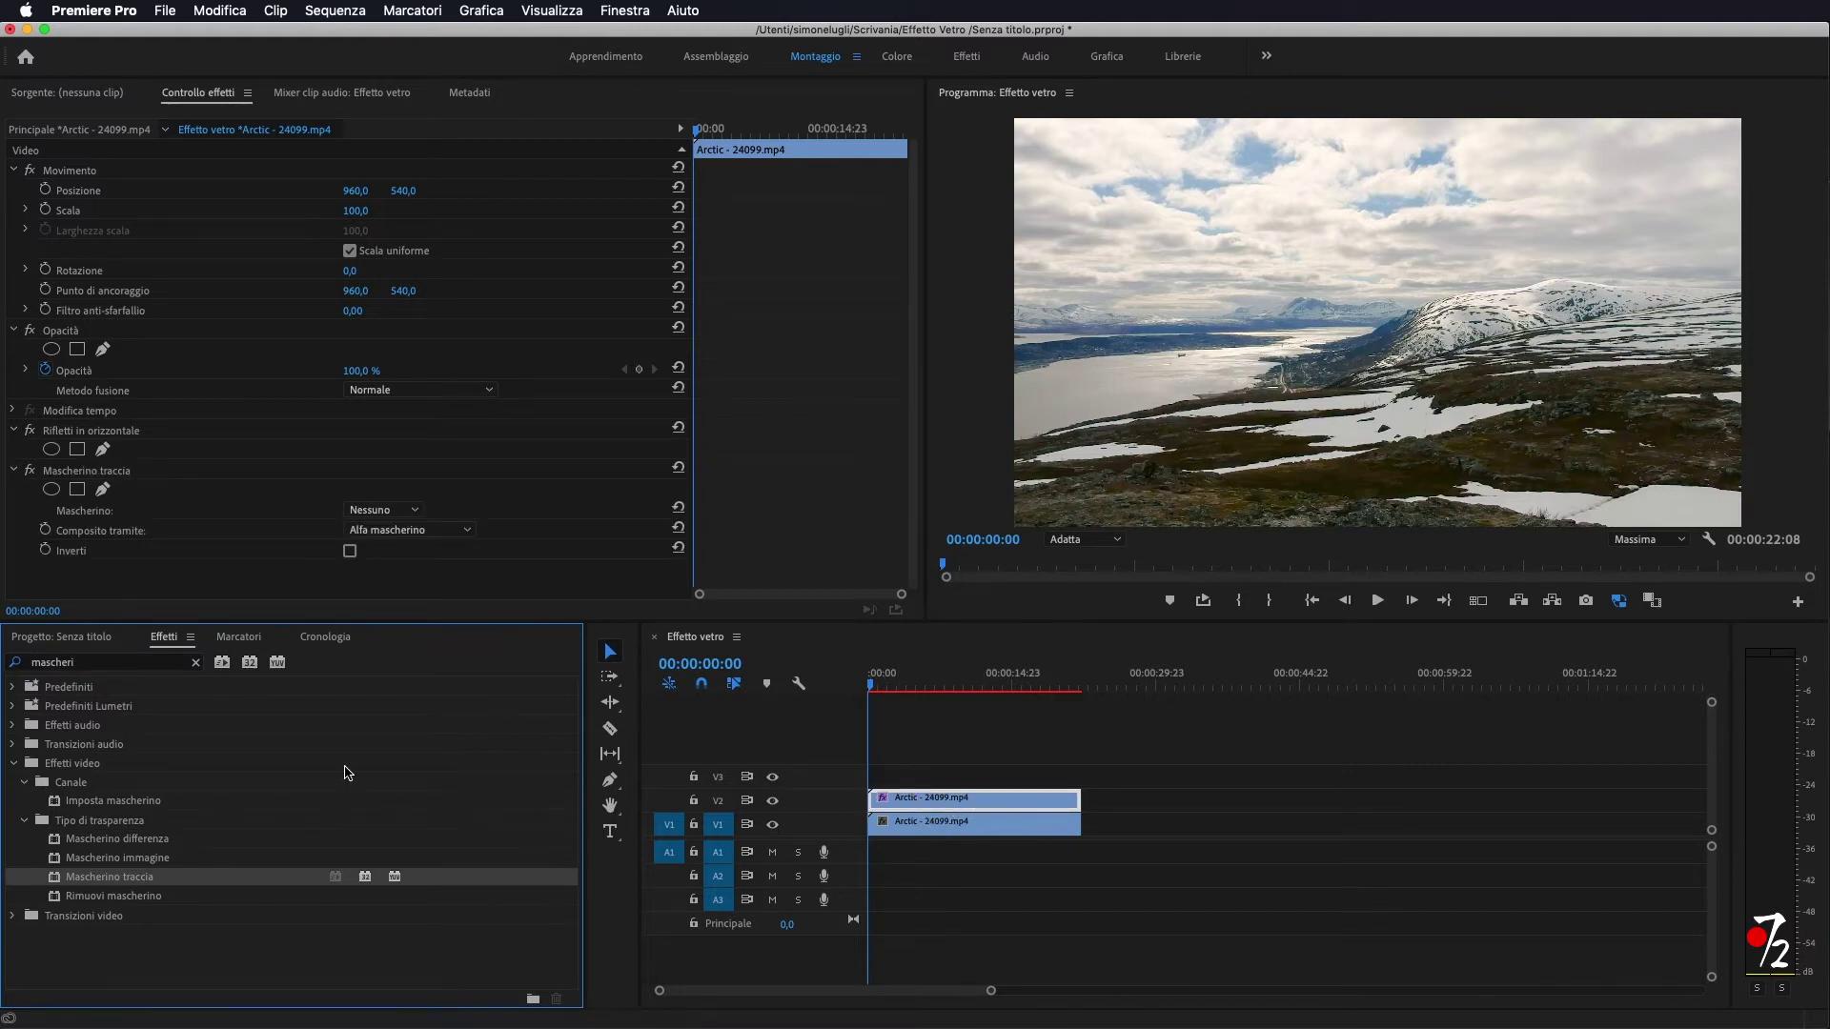
- Search 'alfa ri' and apply Alfa rilievo to the V2 clip copy
{"action": "left_click", "coordinate": [195, 662]}
{"action": "left_click", "coordinate": [137, 667]}
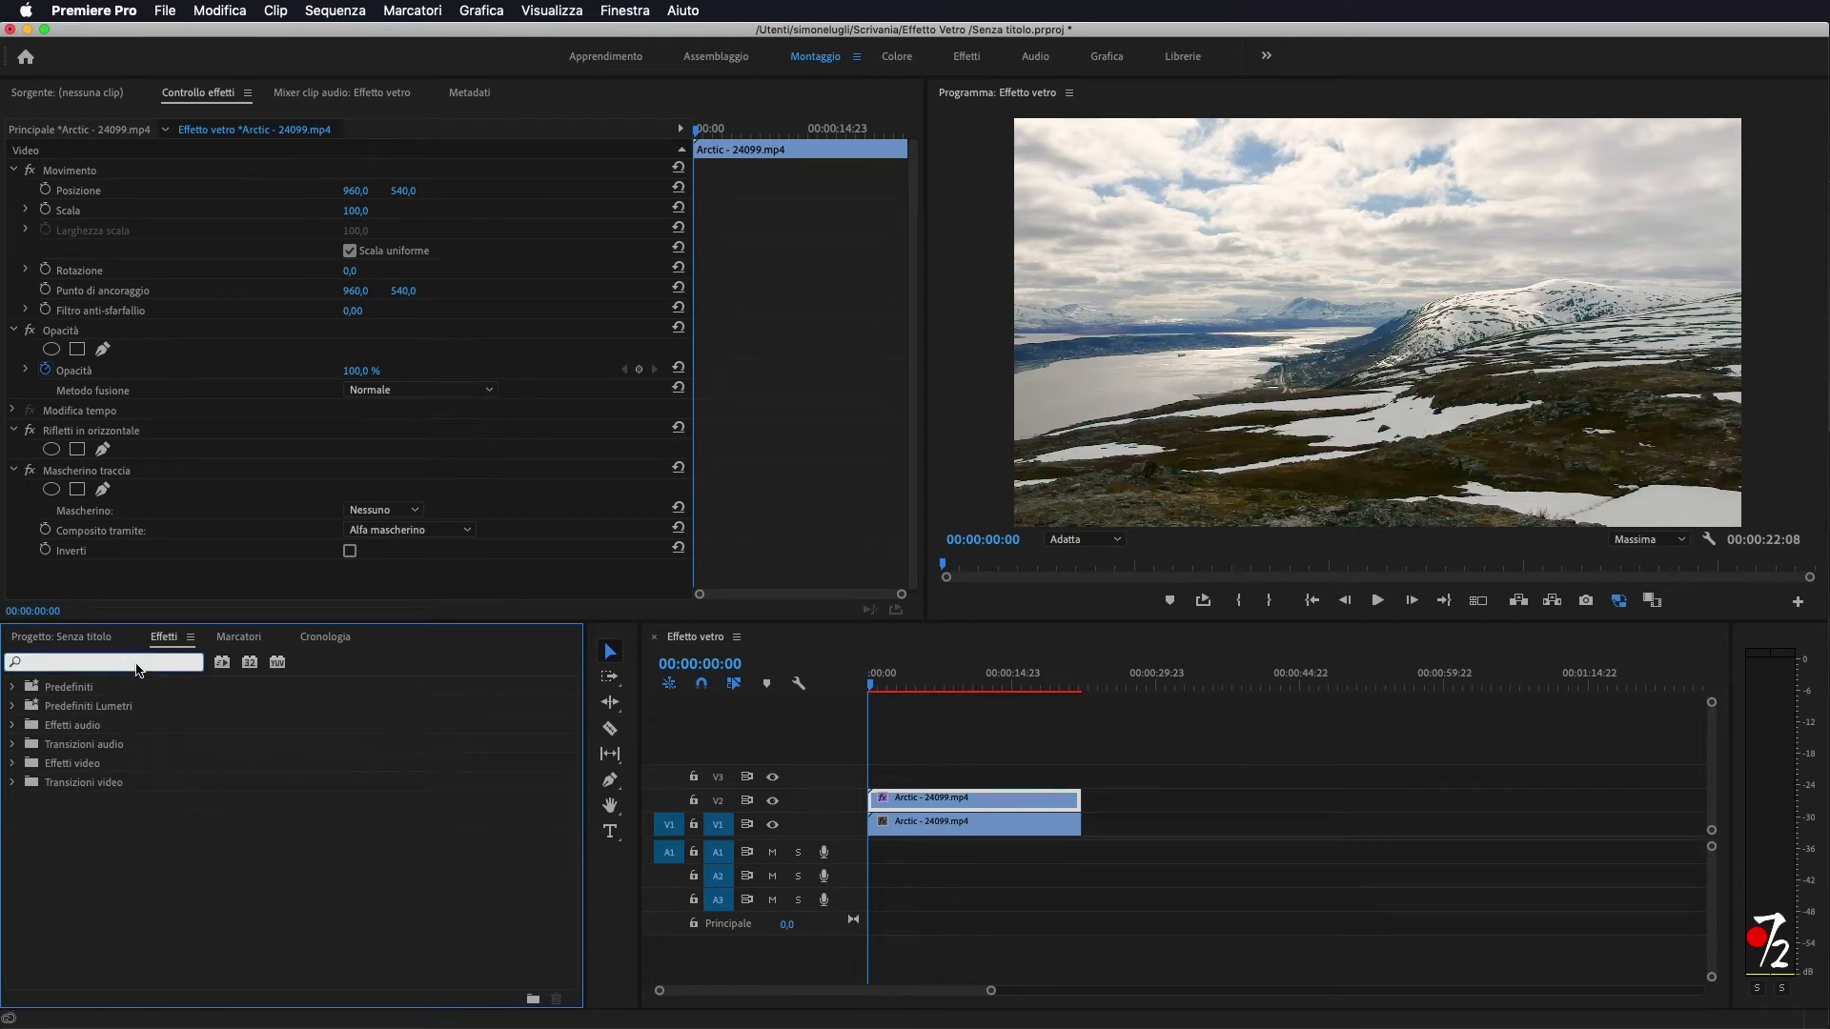
{"action": "type", "text": "al"}
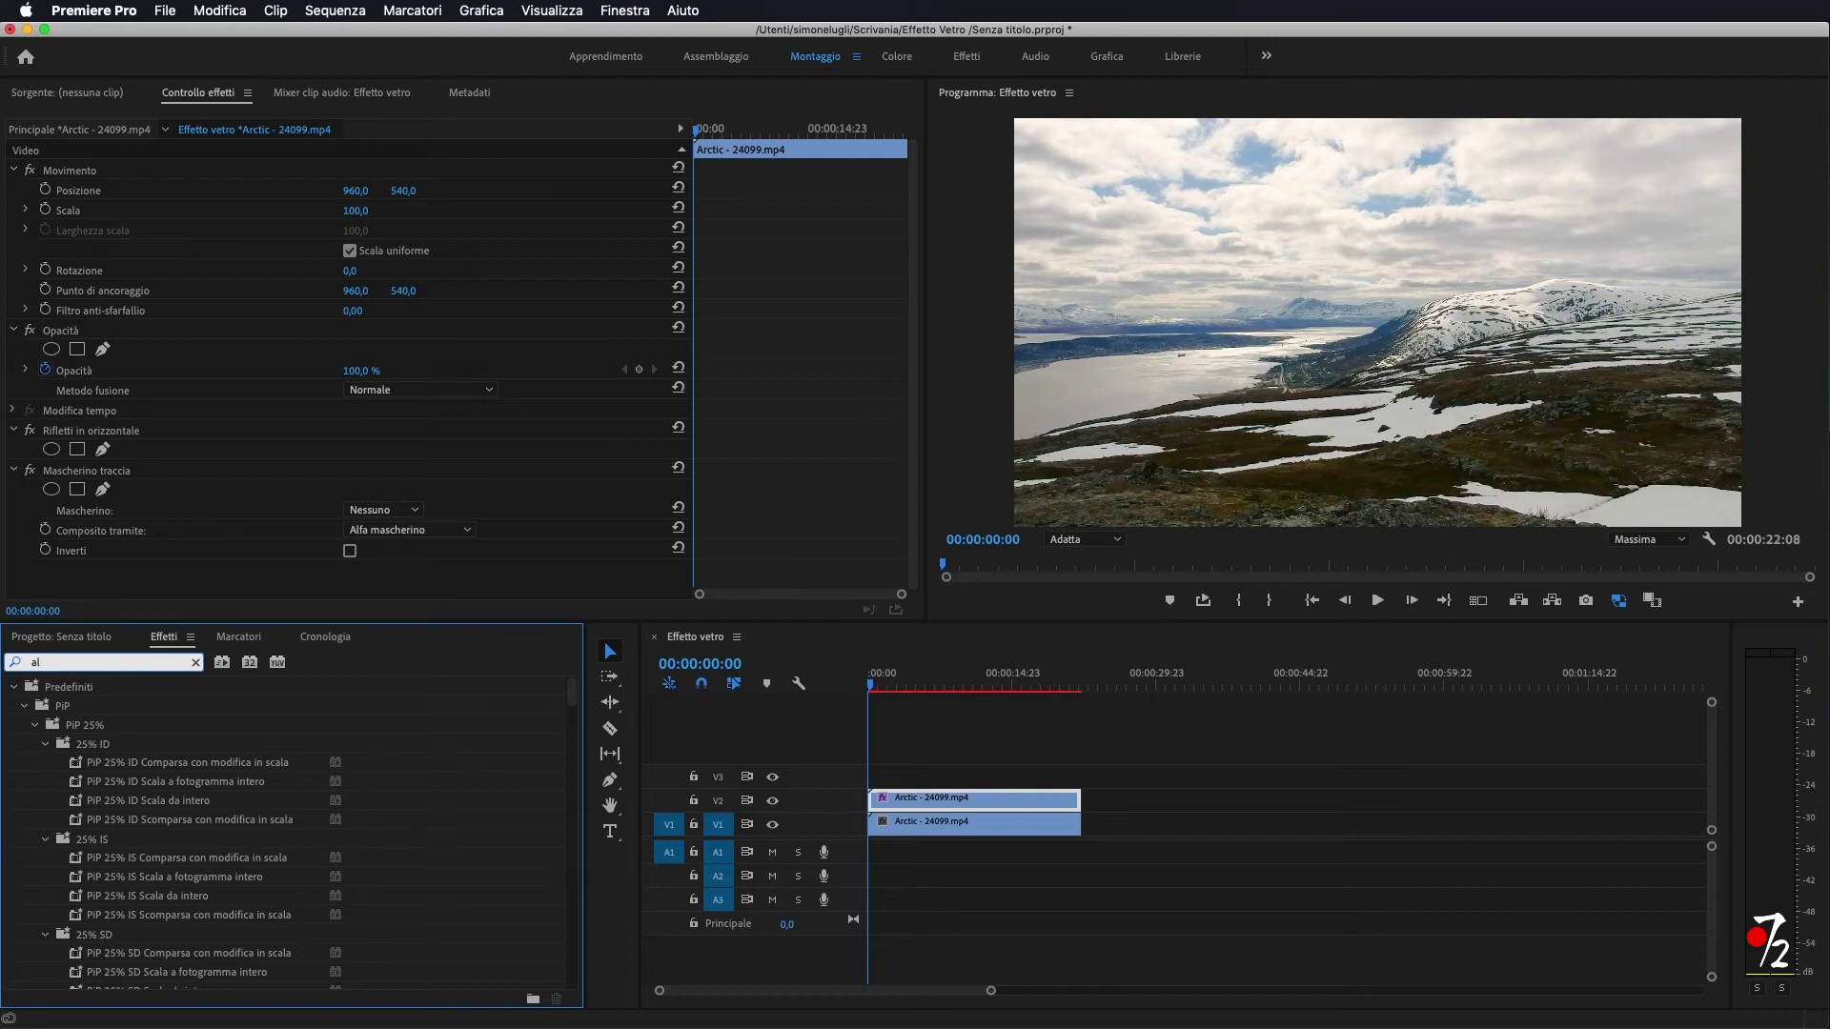
{"action": "type", "text": "fa ri"}
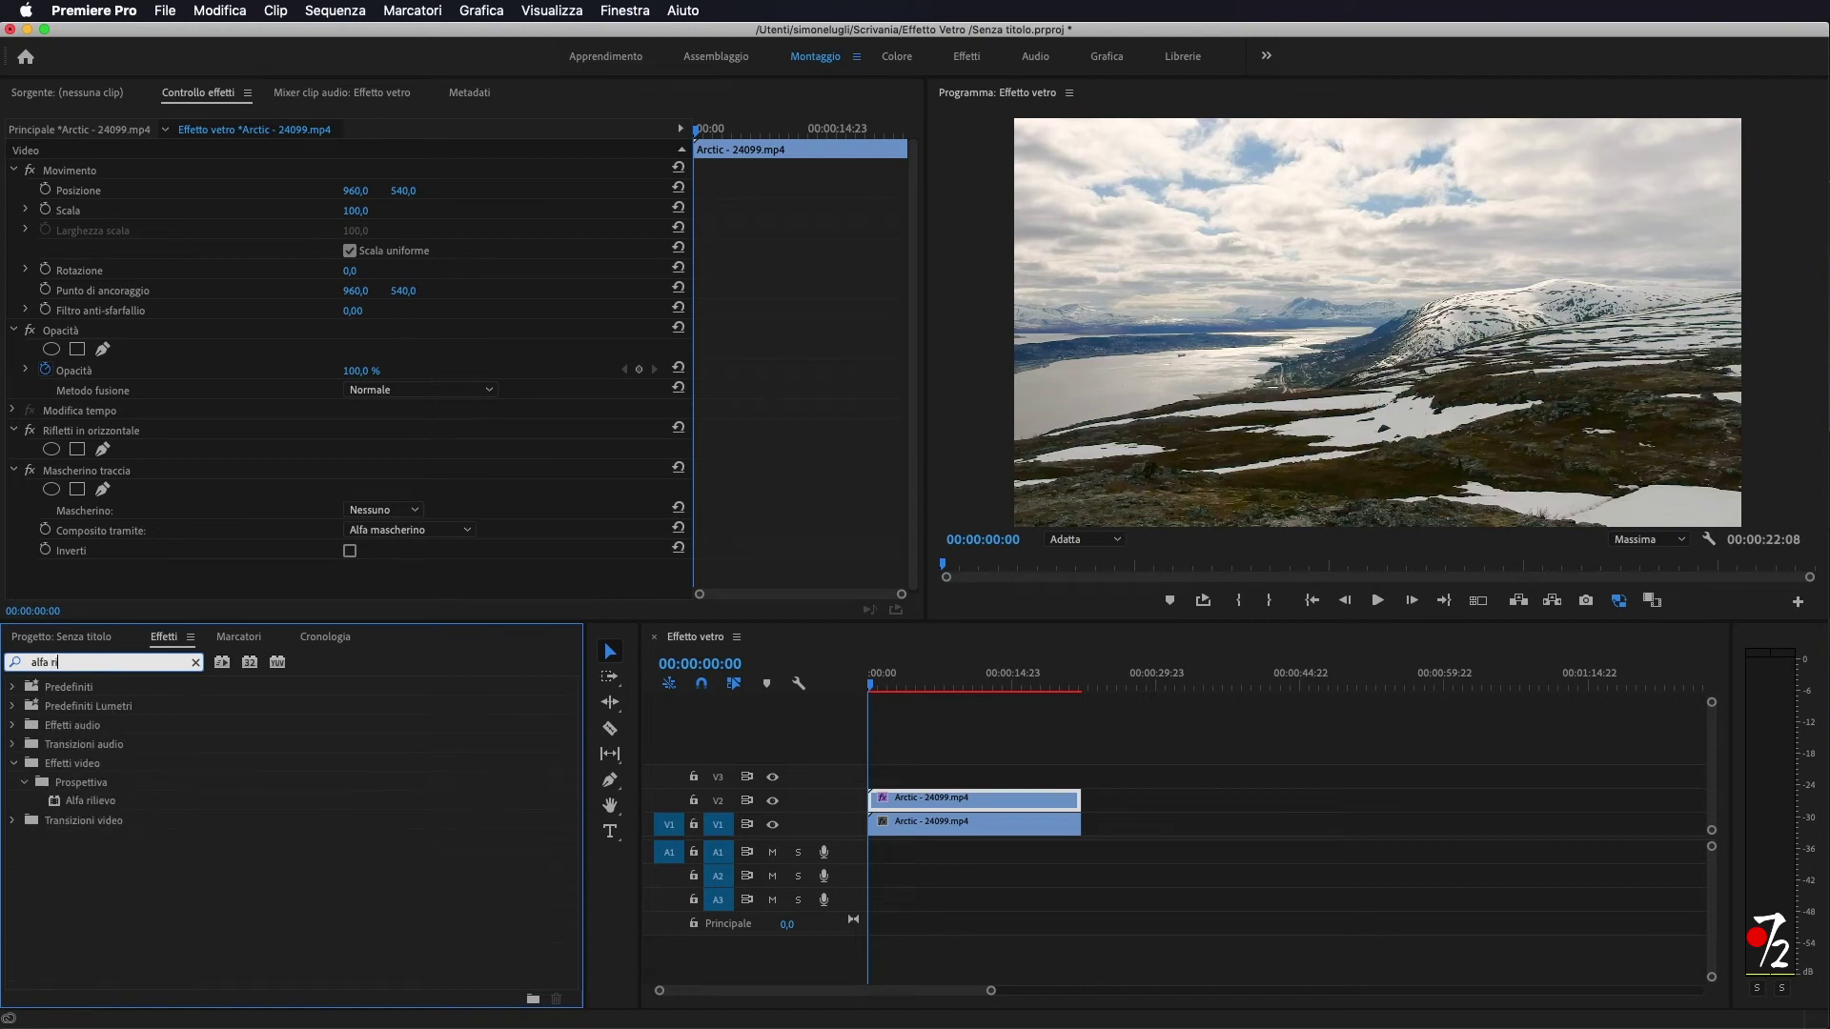
{"action": "left_click_drag", "start_coordinate": [83, 809], "coordinate": [926, 806]}
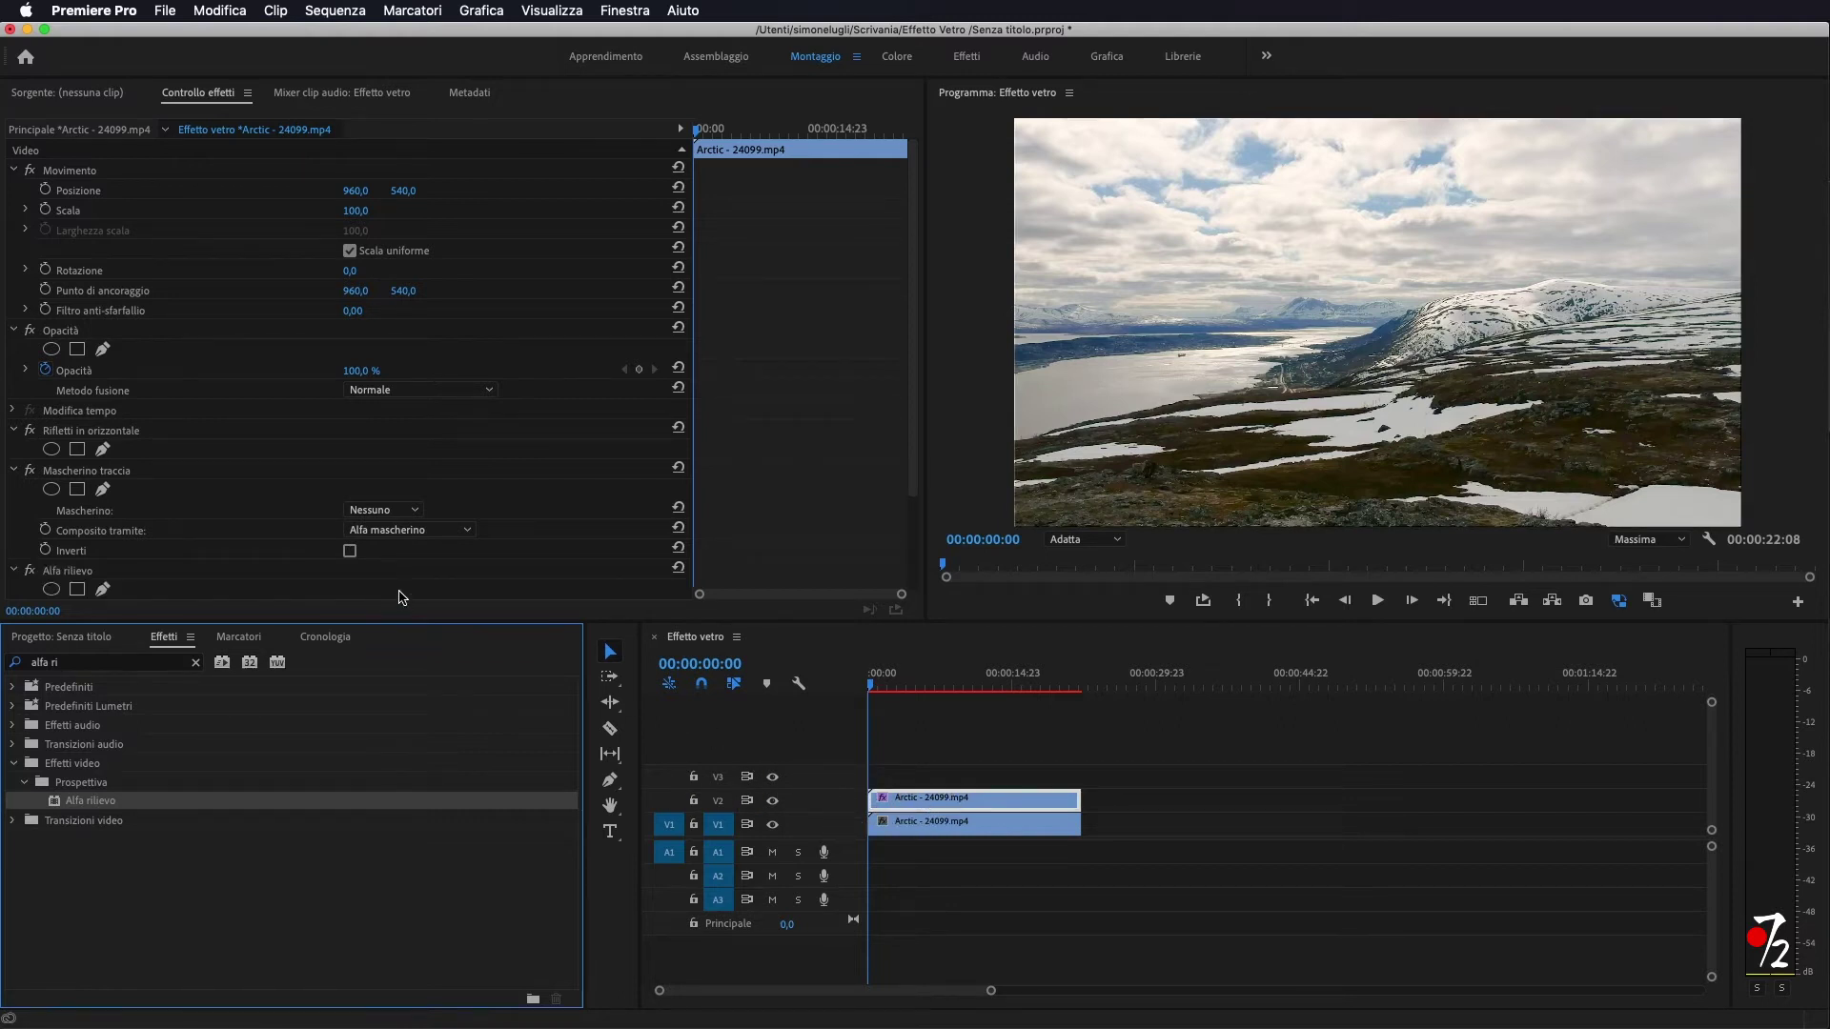
{"action": "left_click", "coordinate": [95, 636]}
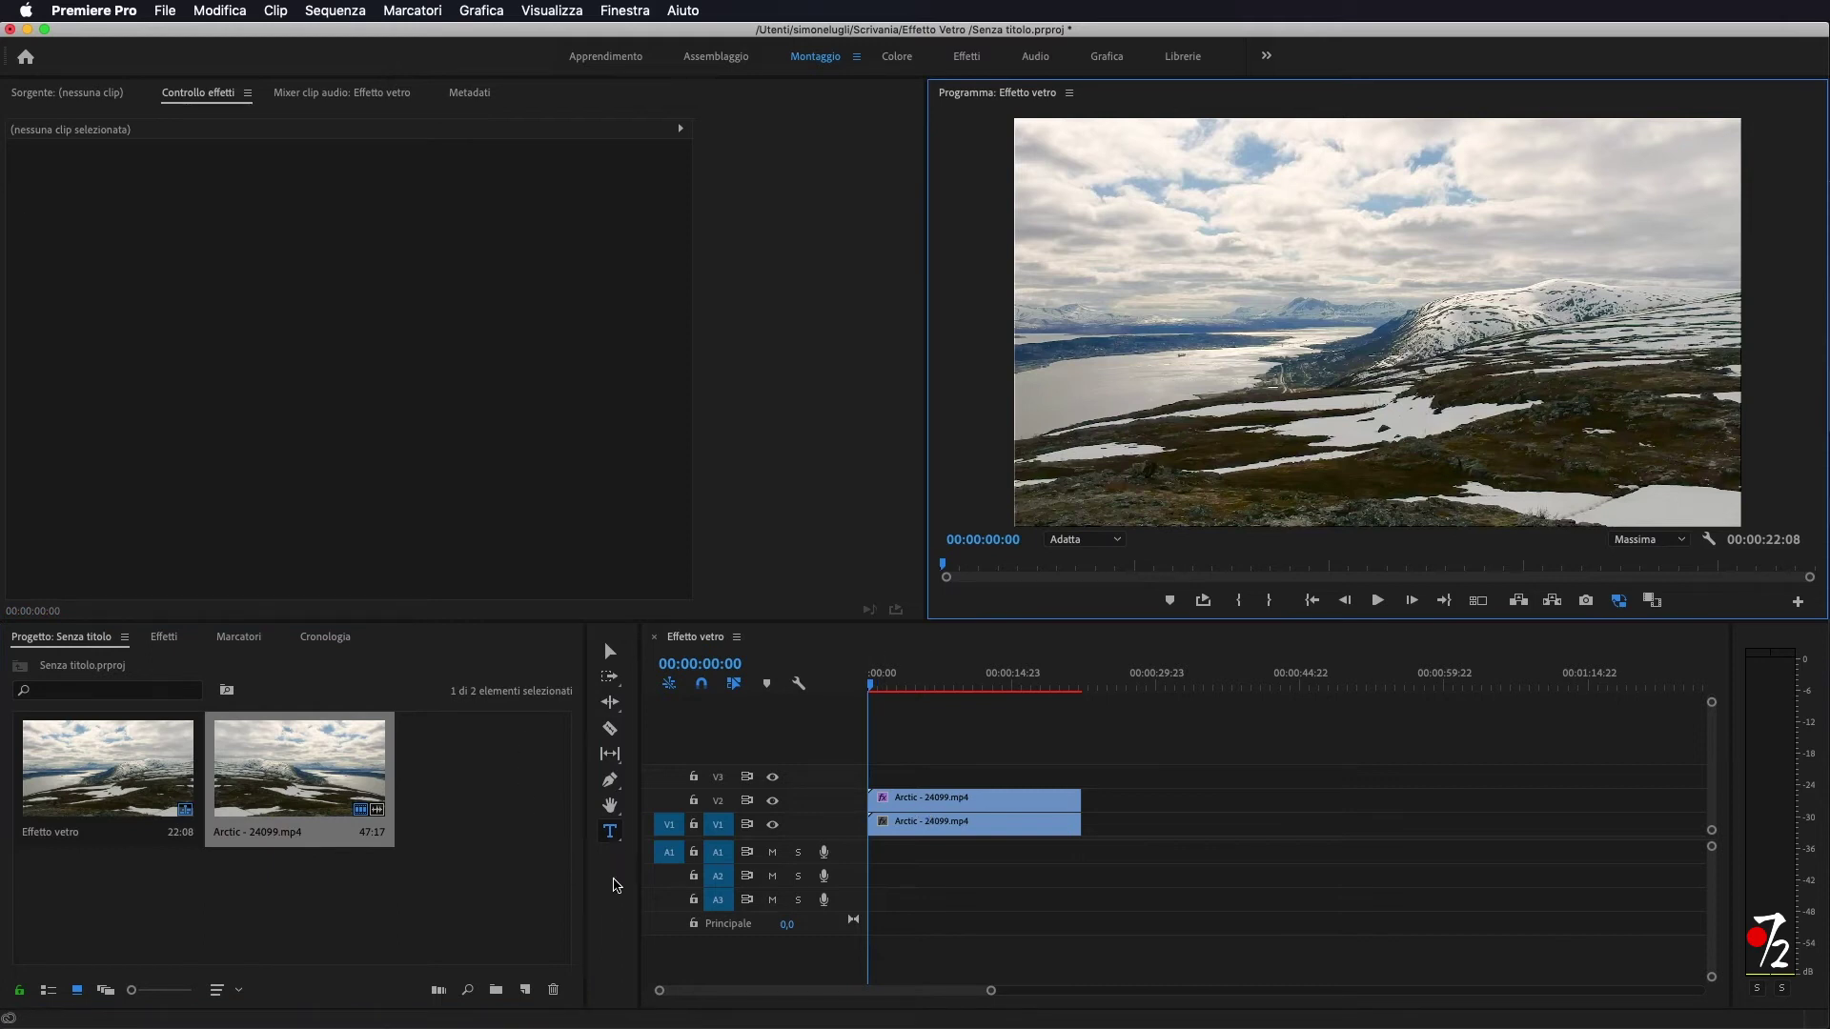
- Type STUDIO72 as a new title in the Program monitor and expand its Testo properties
{"action": "left_click", "coordinate": [611, 832]}
{"action": "left_click", "coordinate": [1109, 327]}
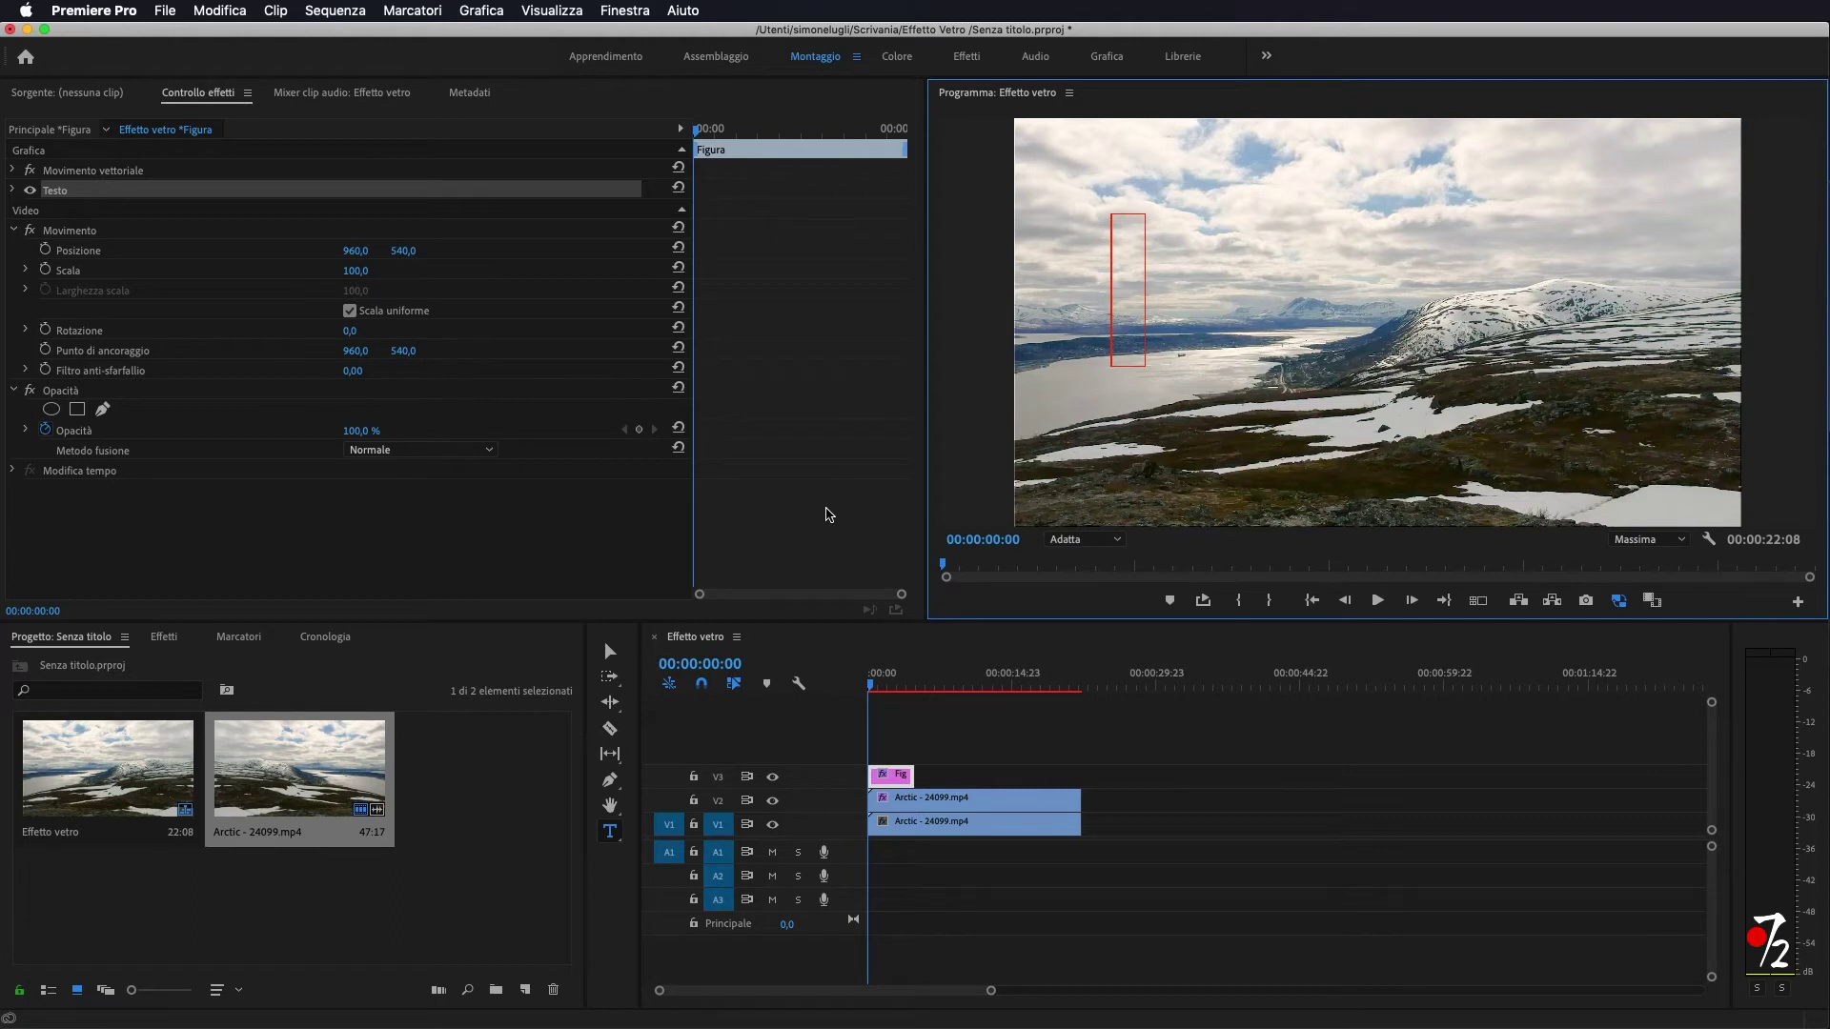
{"action": "type", "text": "STUDIO"}
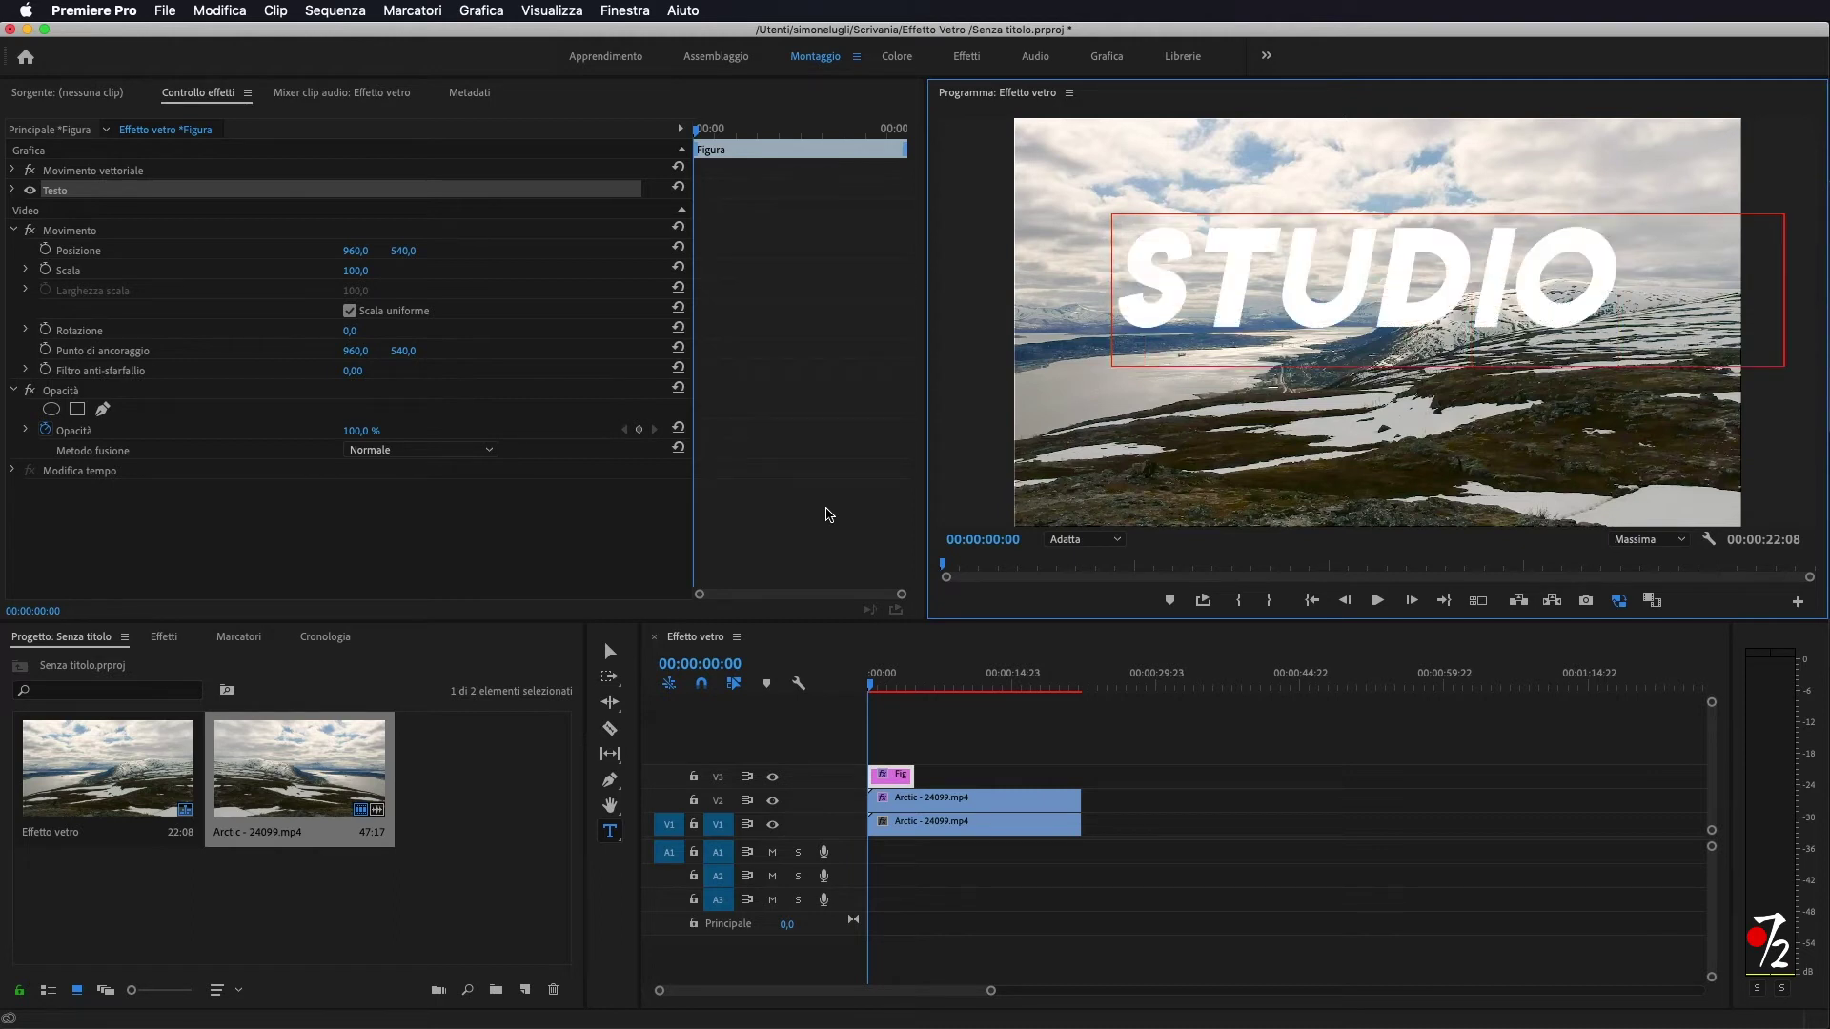
{"action": "type", "text": "72"}
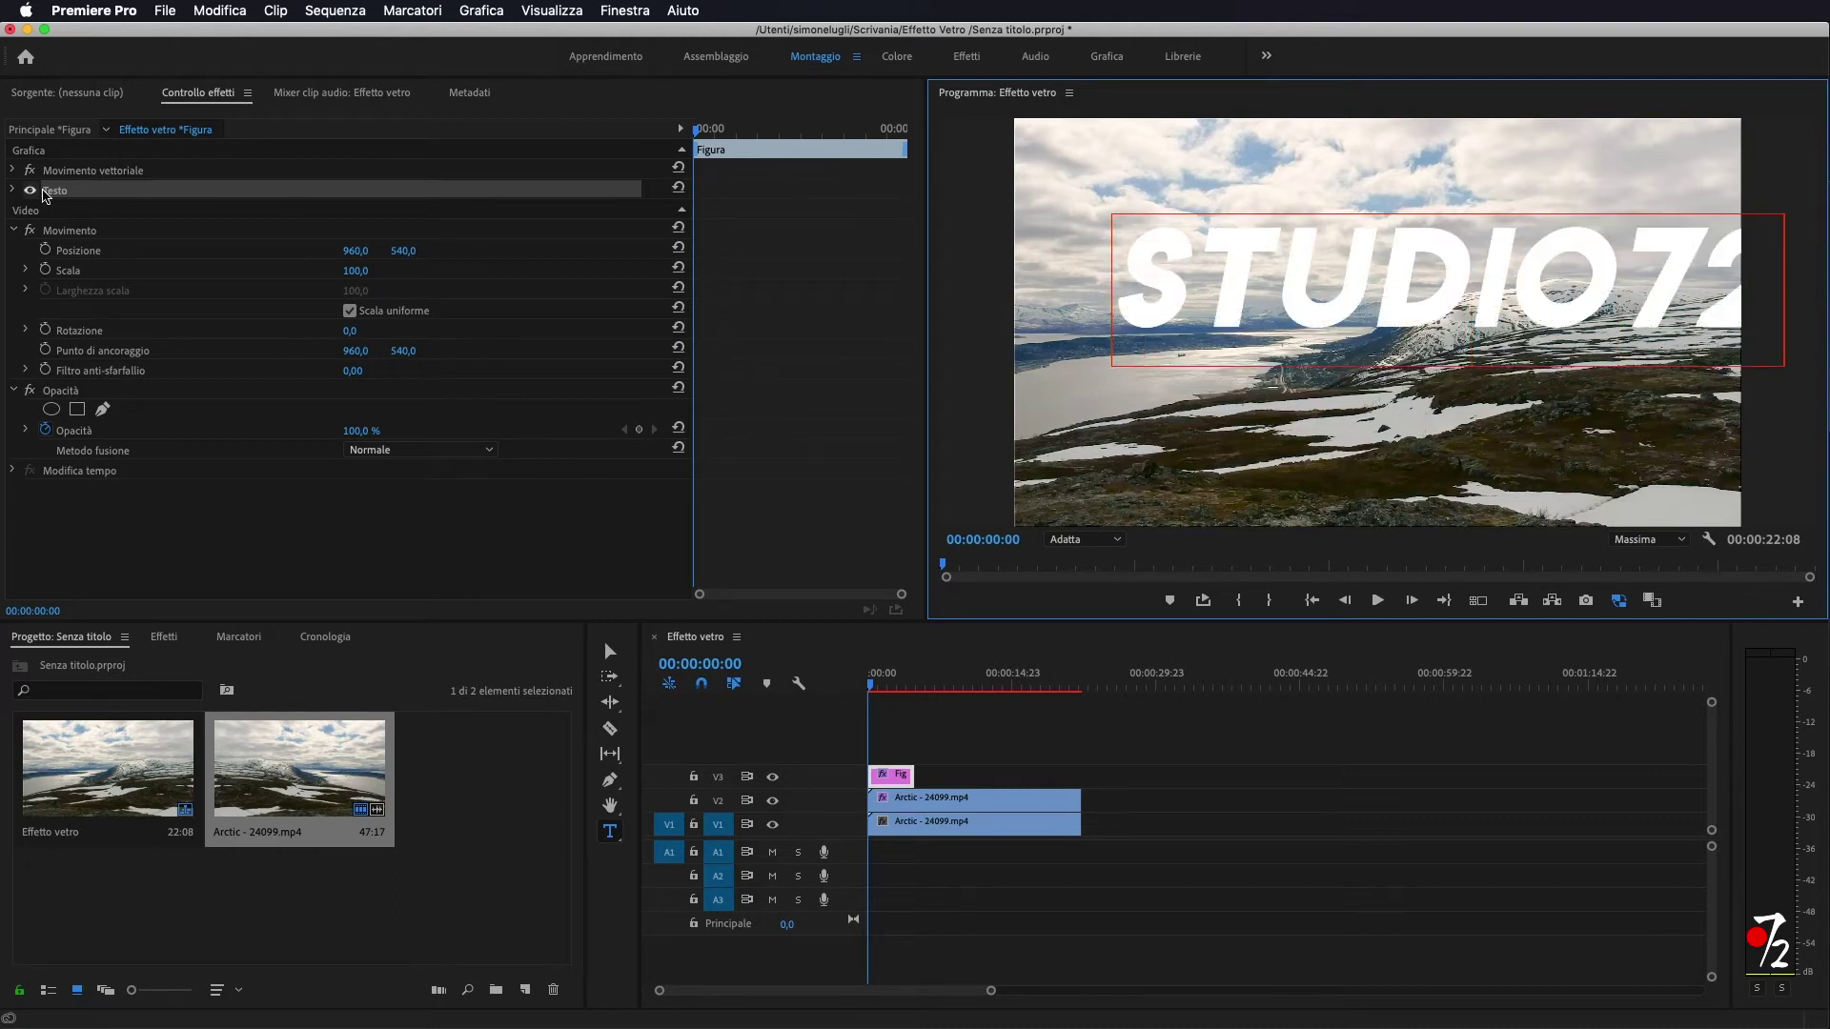
{"action": "left_click", "coordinate": [13, 190]}
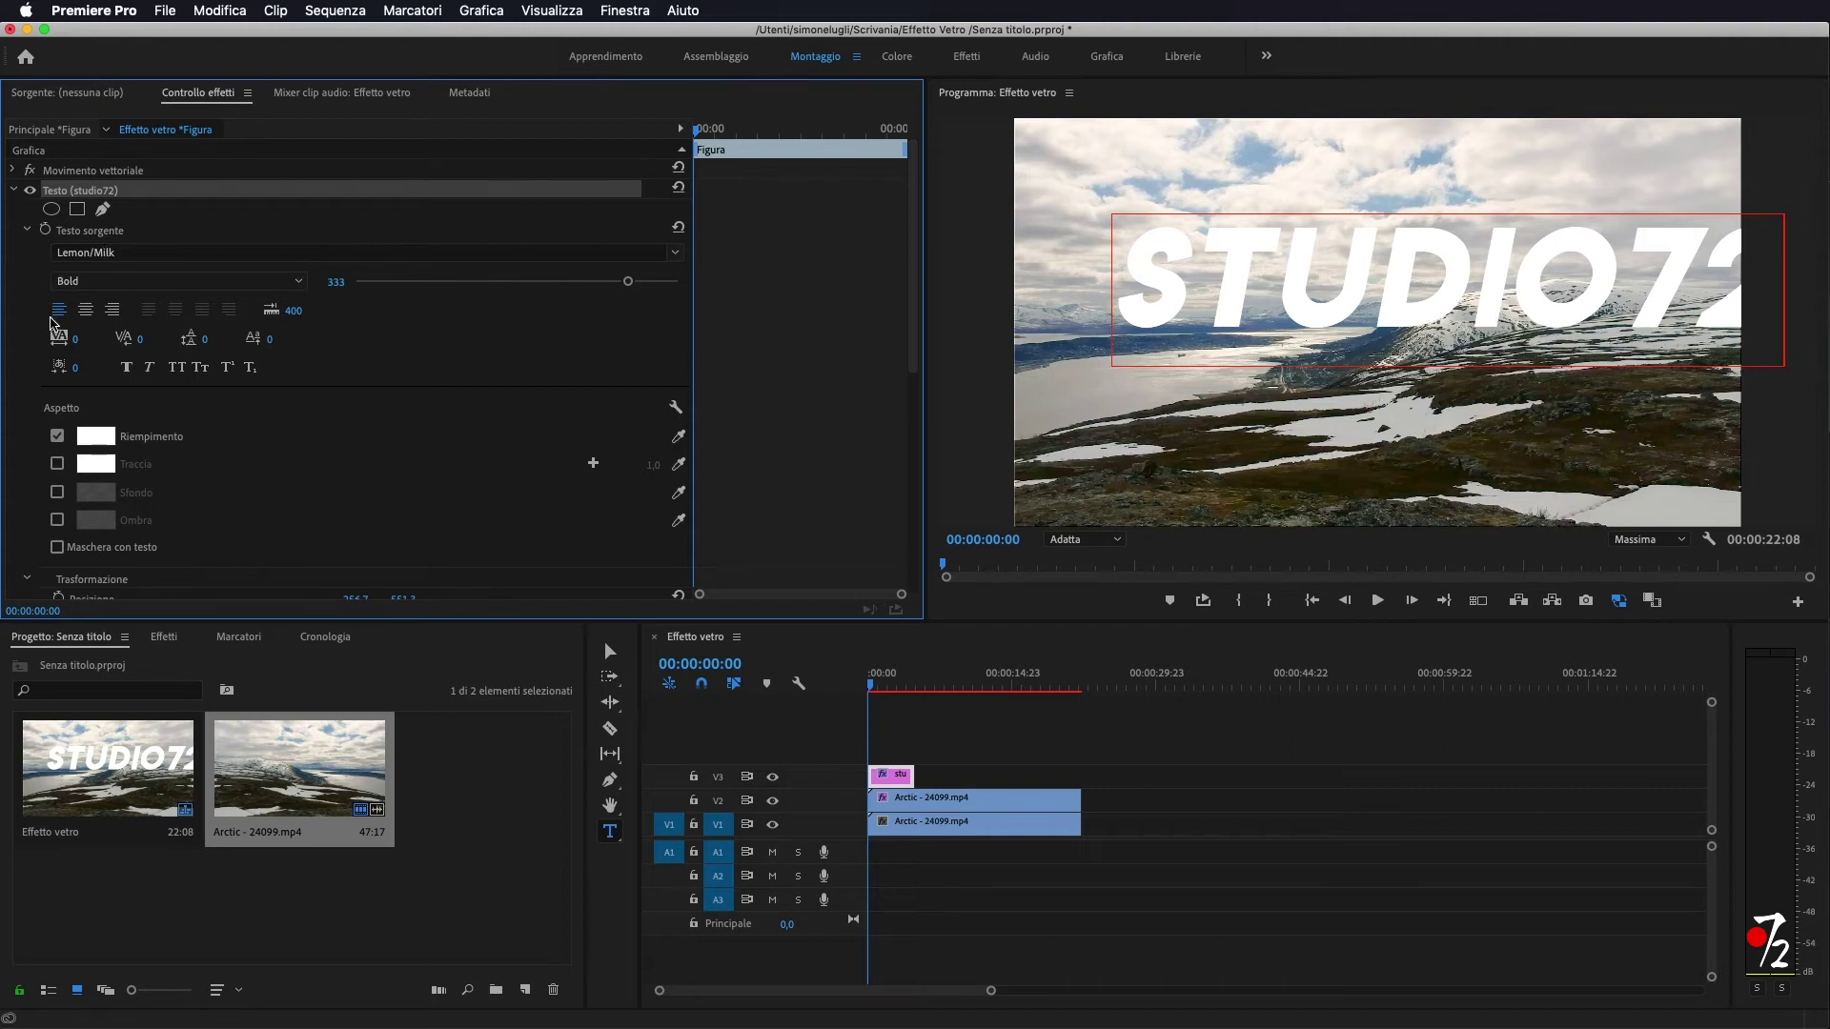
- Centre the STUDIO72 title on screen and extend its V3 clip to the Arctic clips' length
{"action": "left_click", "coordinate": [85, 310]}
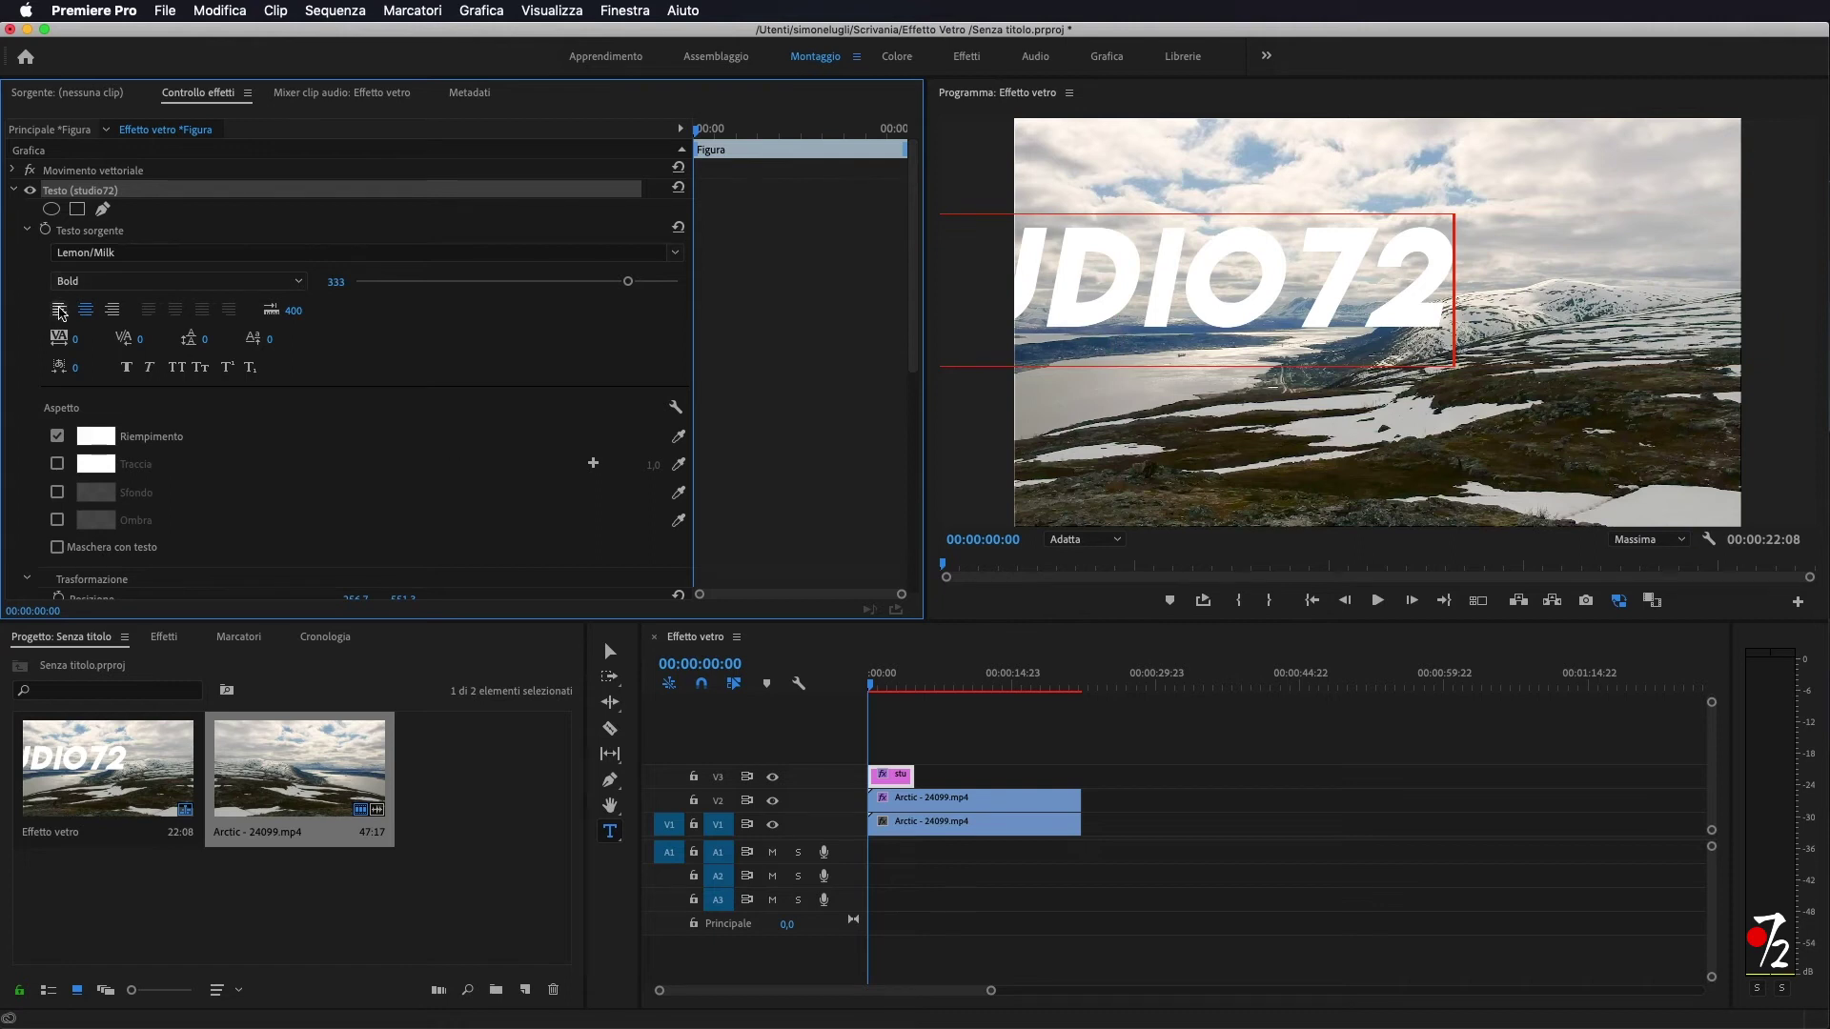
{"action": "left_click", "coordinate": [59, 309]}
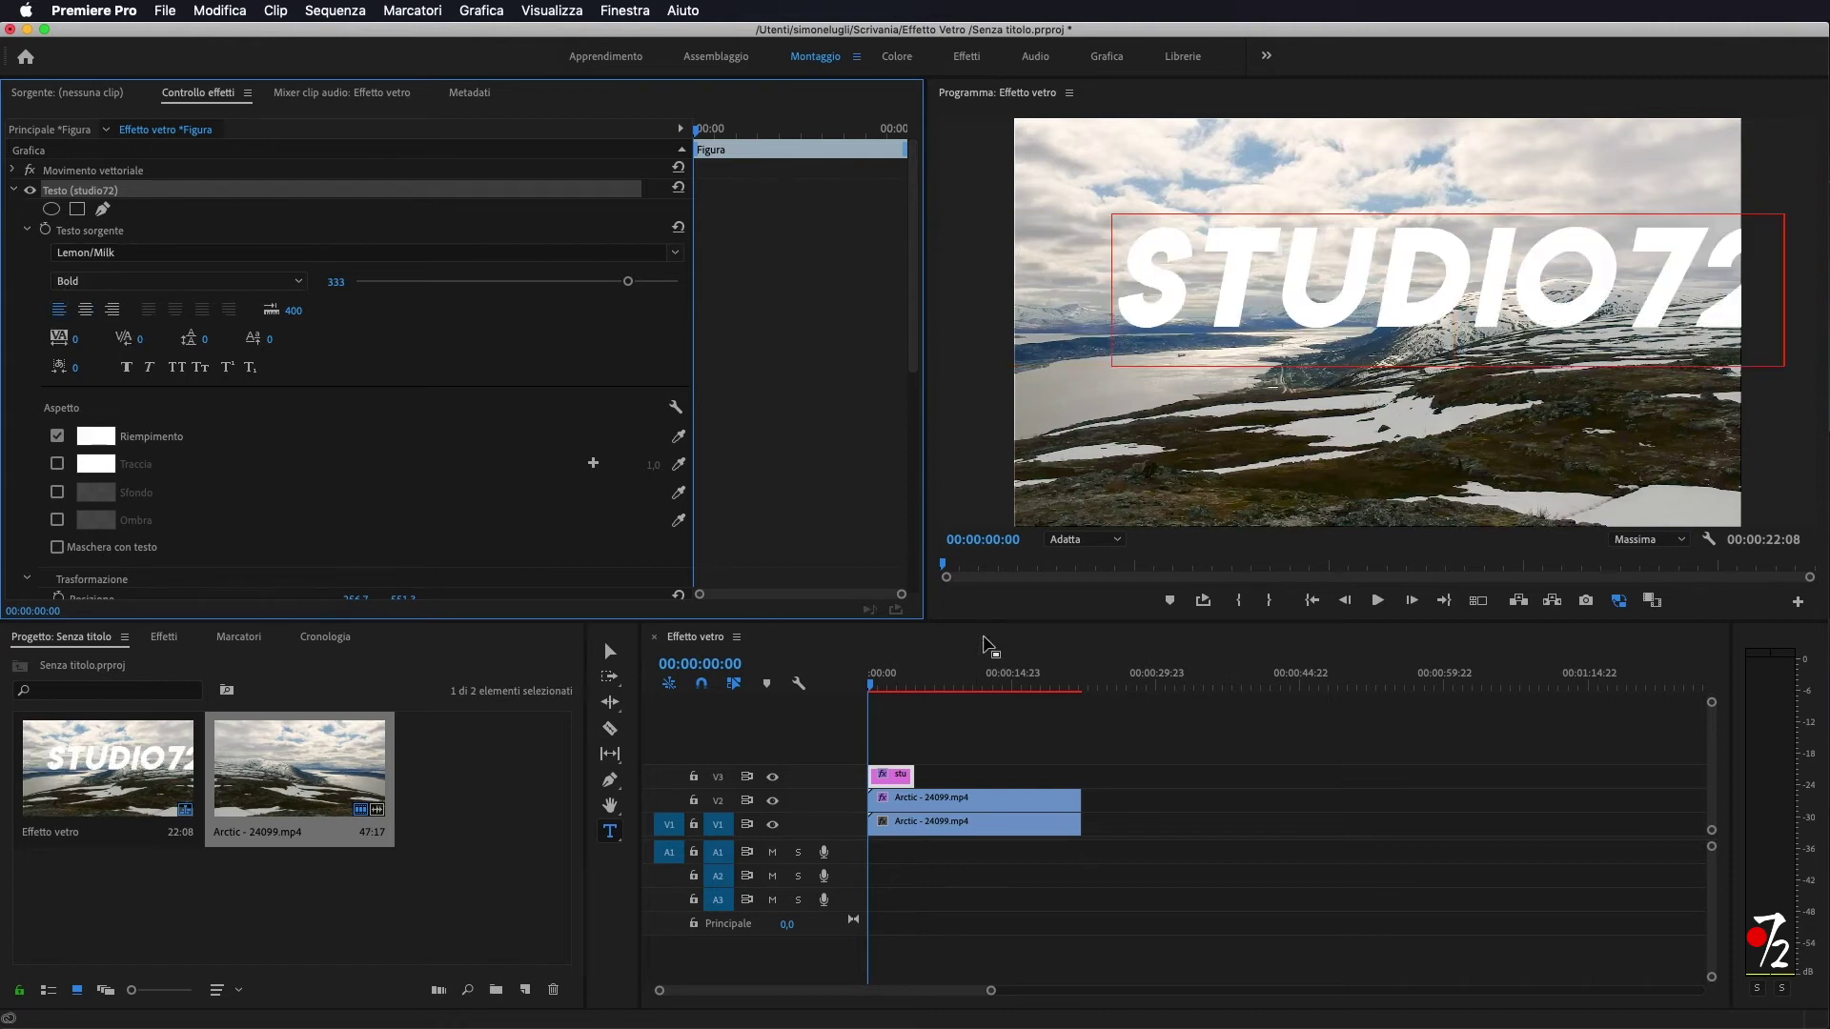
{"action": "left_click", "coordinate": [972, 653]}
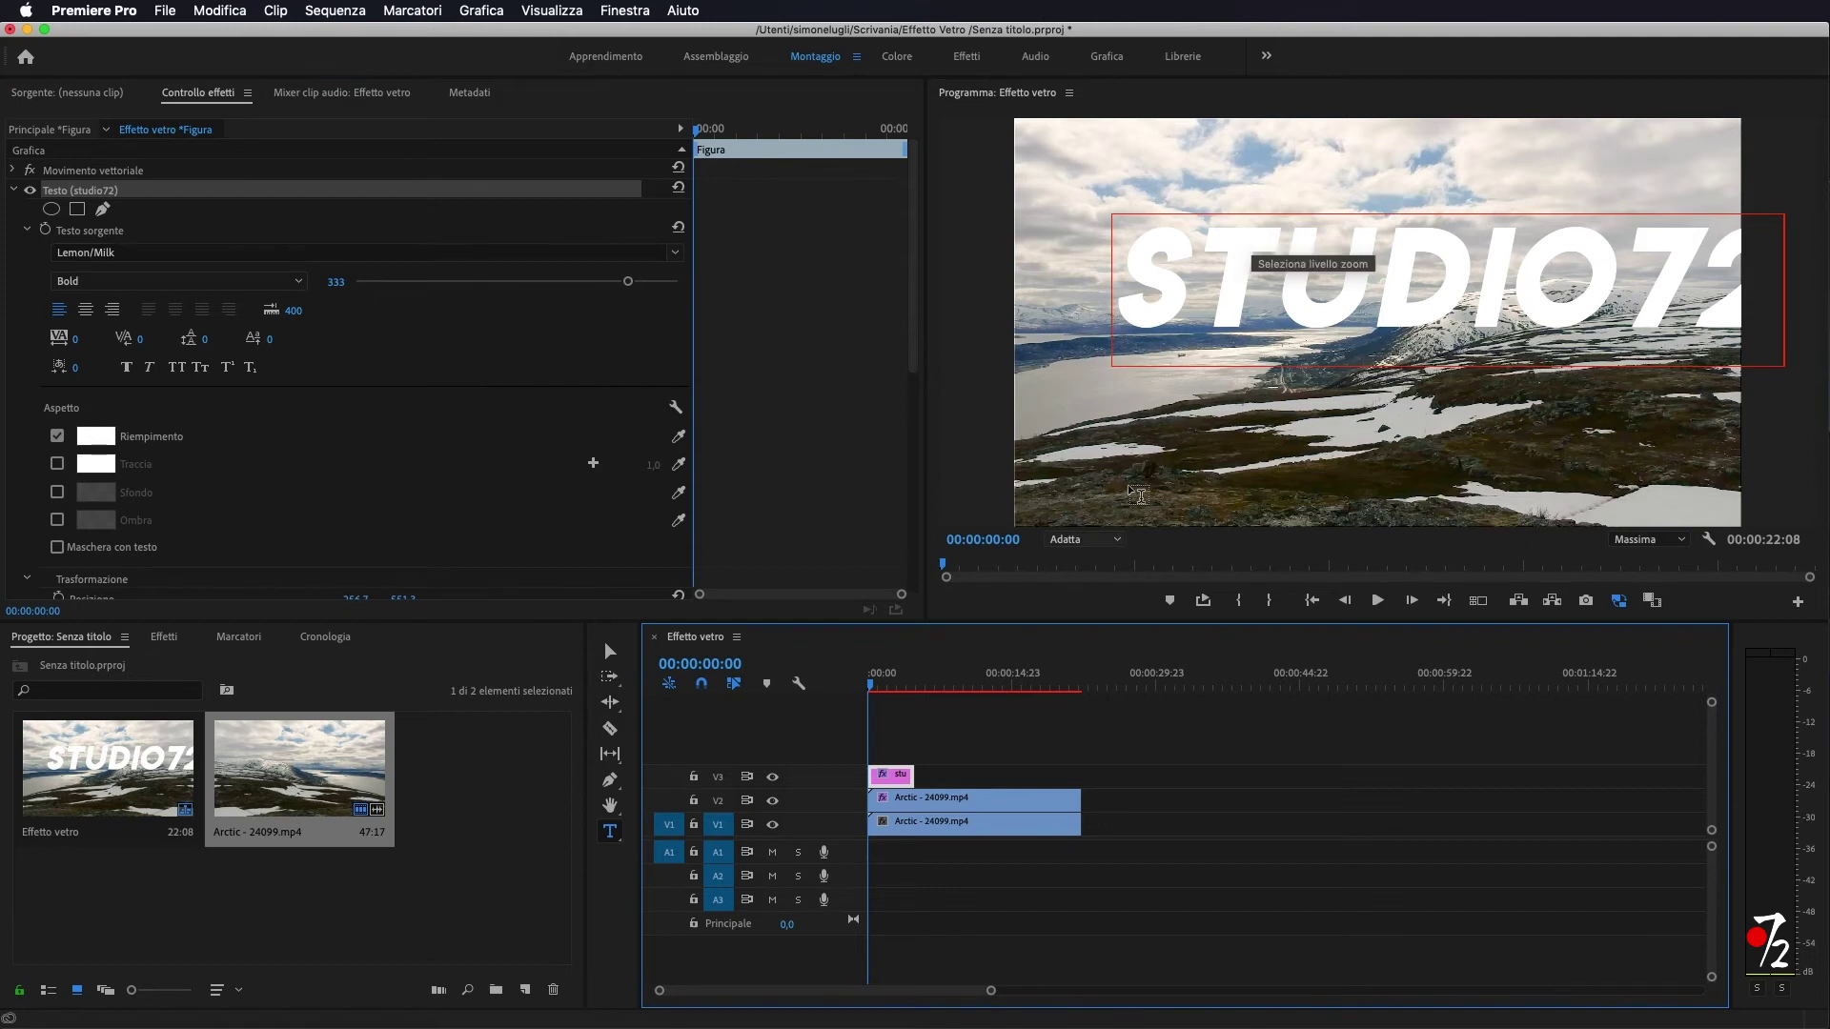
{"action": "key", "text": "v"}
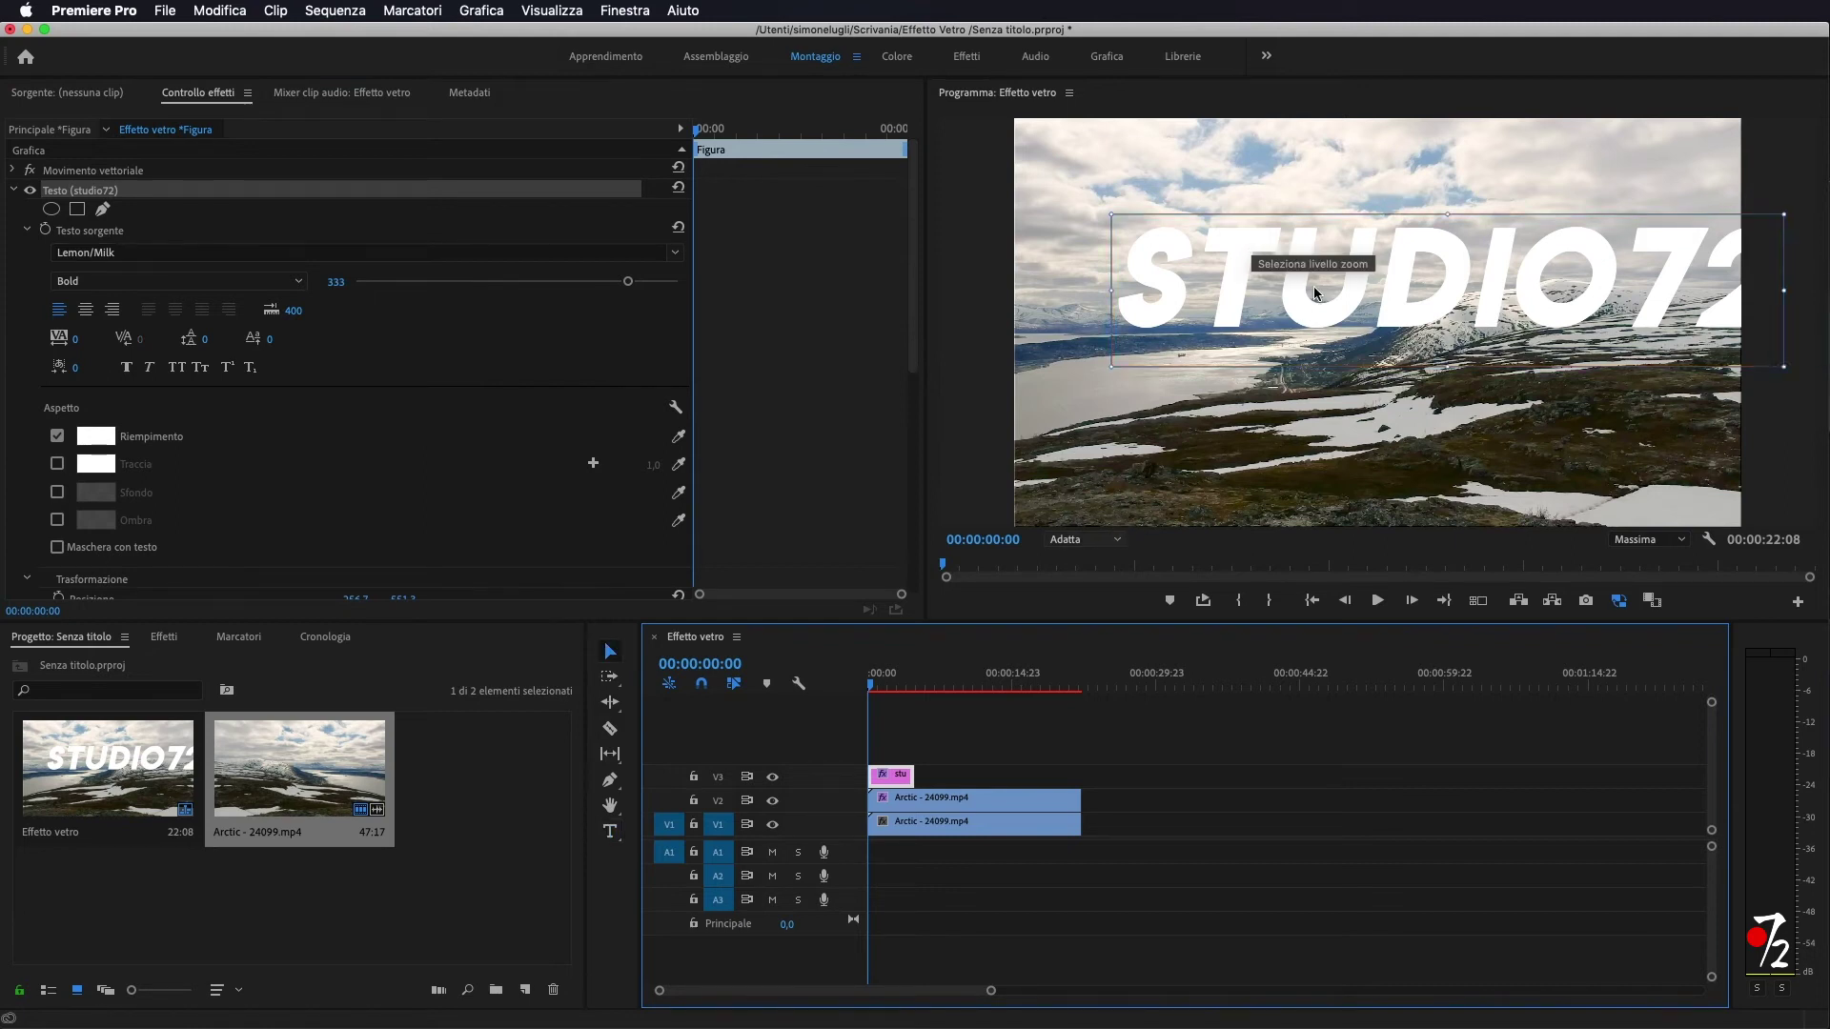
{"action": "left_click", "coordinate": [1288, 296]}
{"action": "left_click_drag", "start_coordinate": [1281, 314], "coordinate": [1242, 335]}
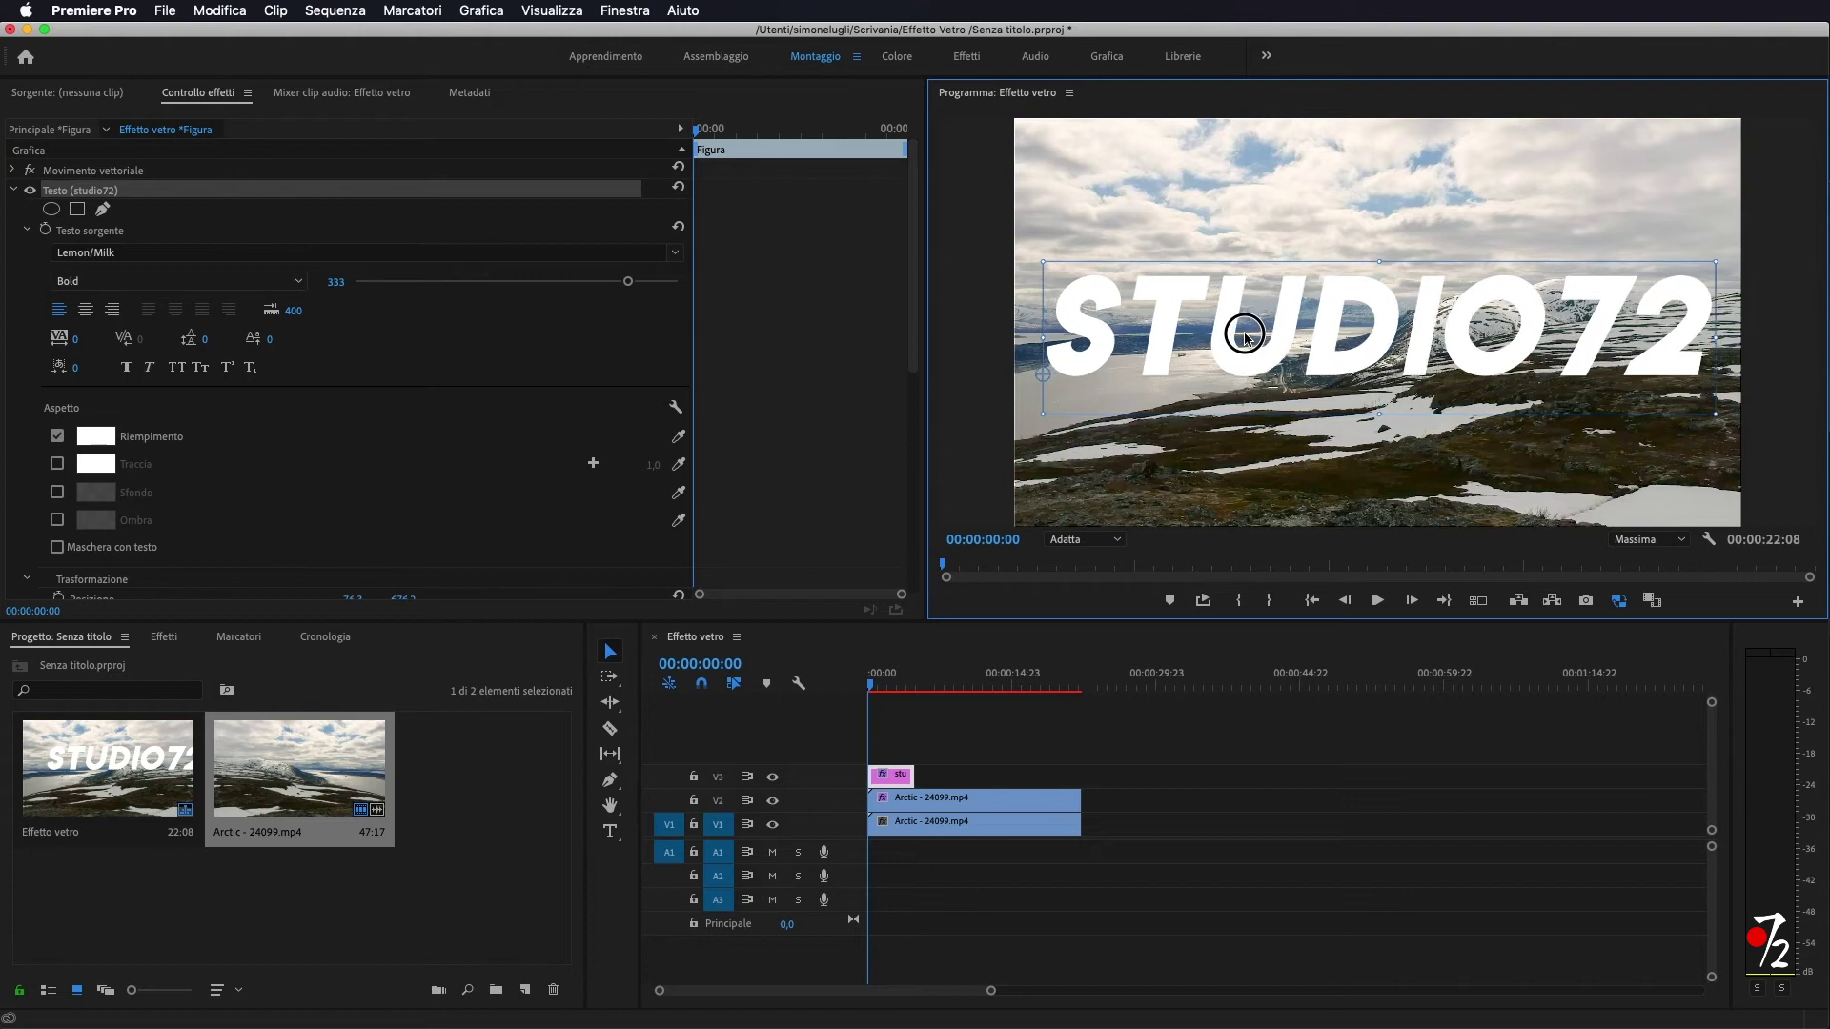
{"action": "left_click_drag", "start_coordinate": [1242, 335], "coordinate": [1240, 335]}
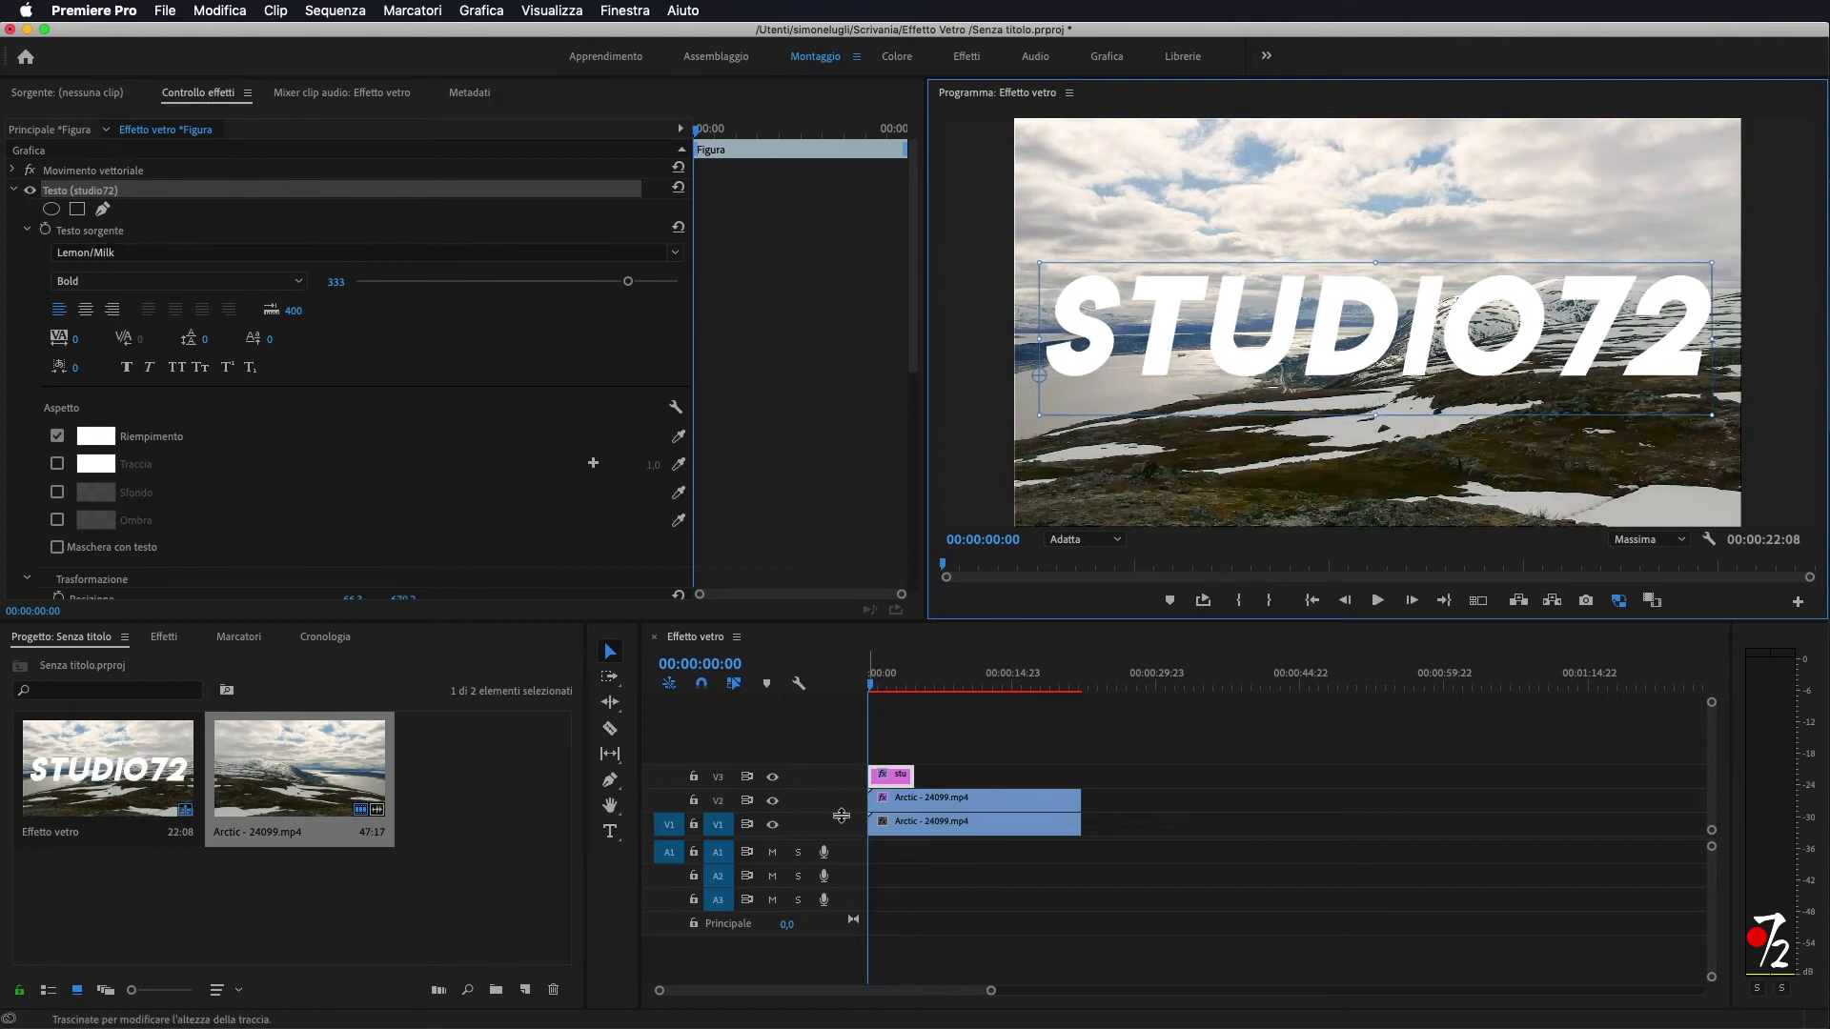
{"action": "left_click_drag", "start_coordinate": [912, 773], "coordinate": [1081, 774]}
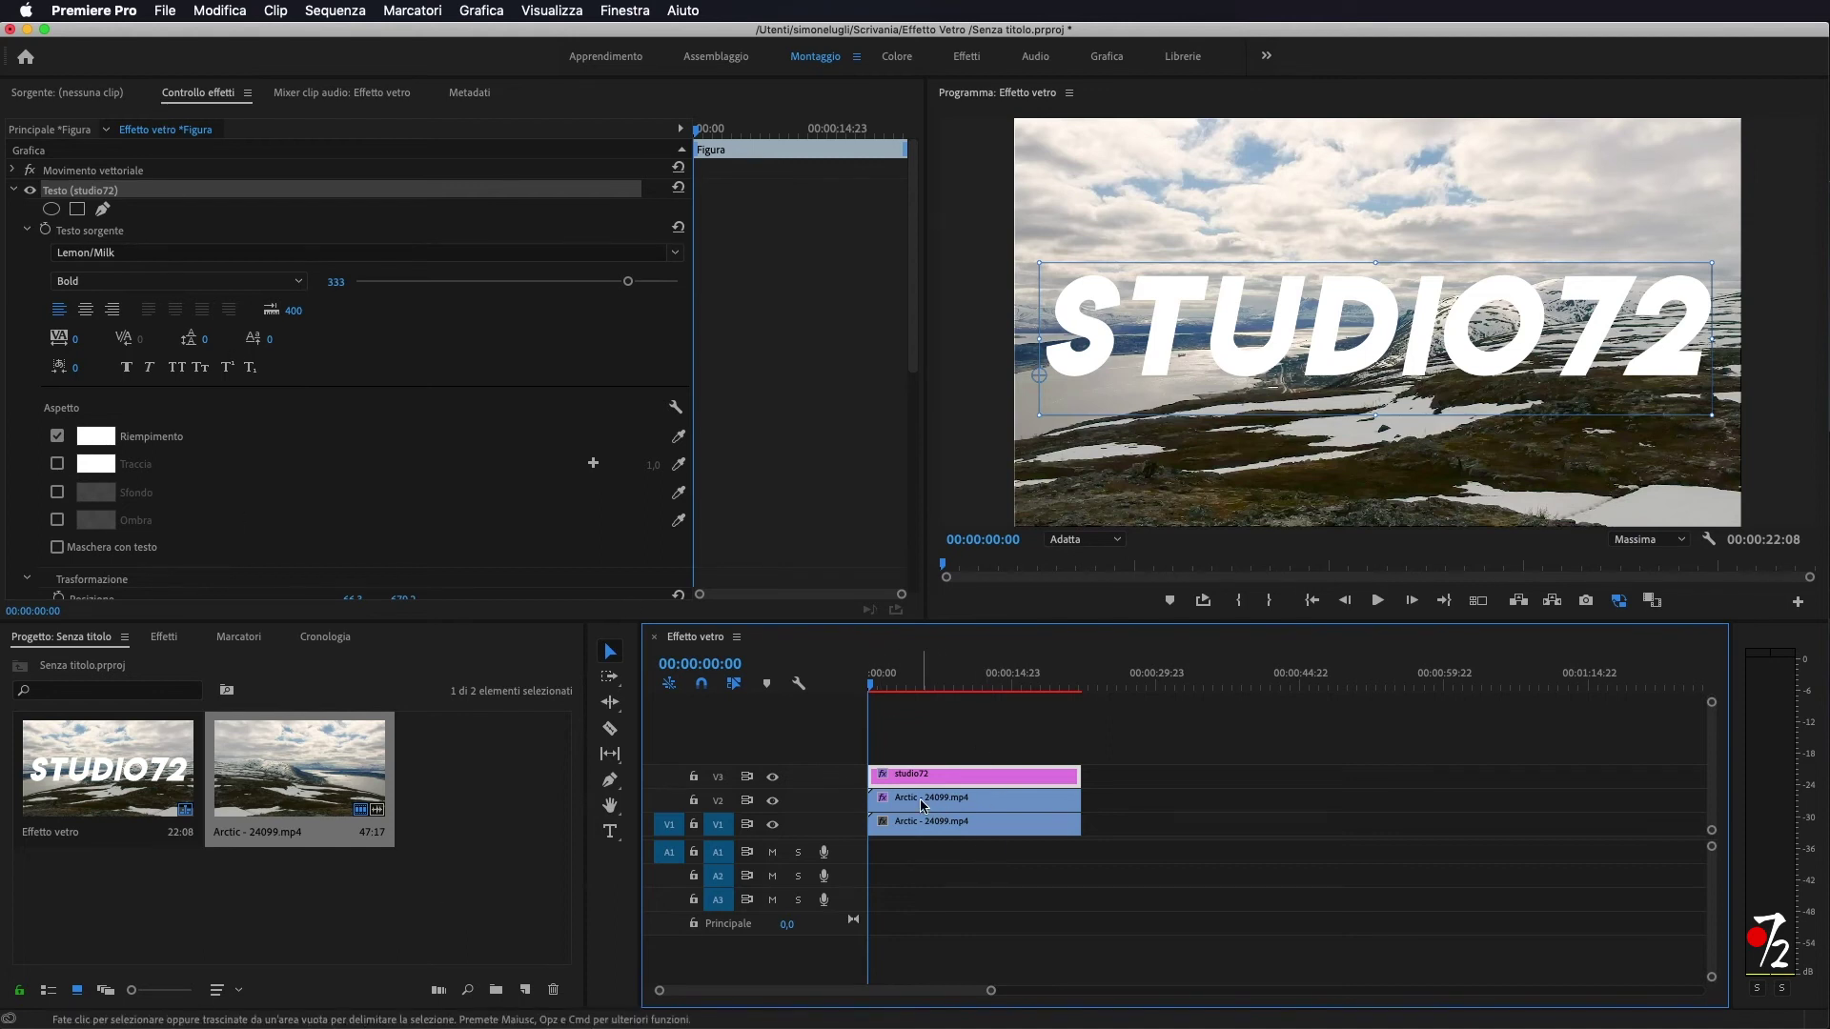
{"action": "left_click", "coordinate": [919, 799]}
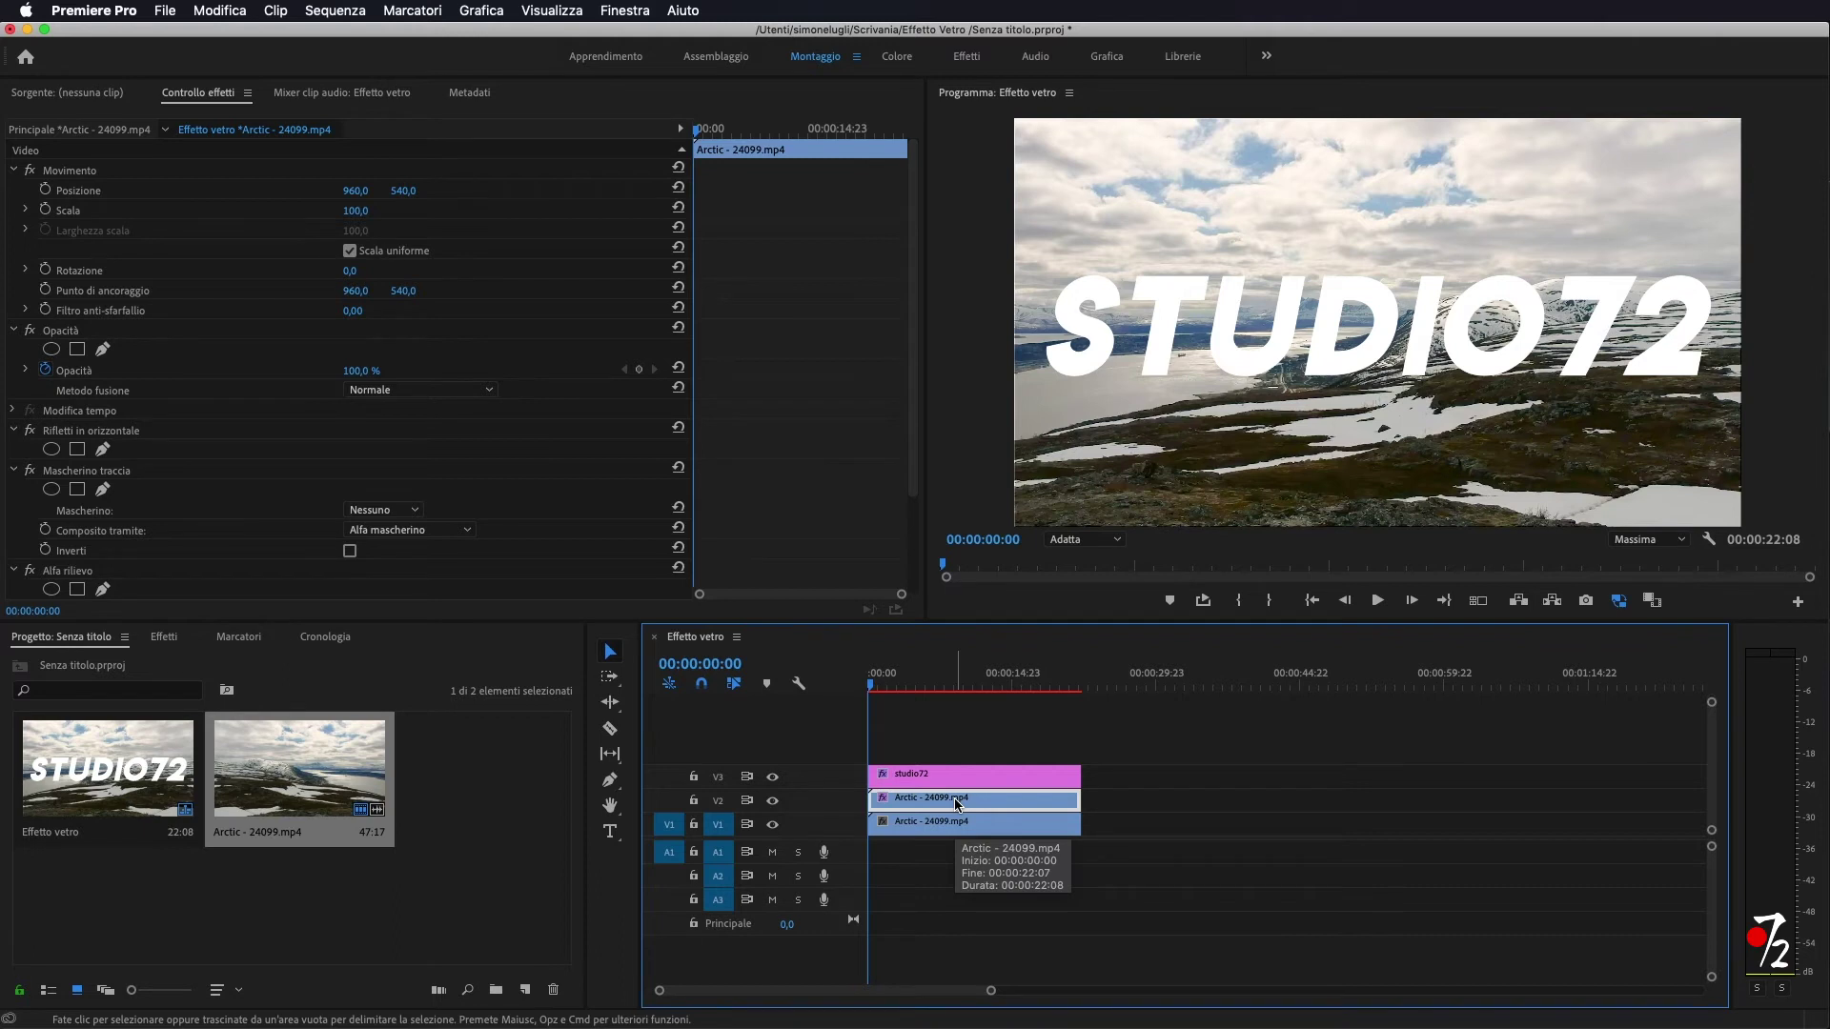
- Set the V2 clip's Mascherino traccia source to Video 3
{"action": "scroll", "coordinate": [215, 429], "scroll_direction": "down", "scroll_amount": 1}
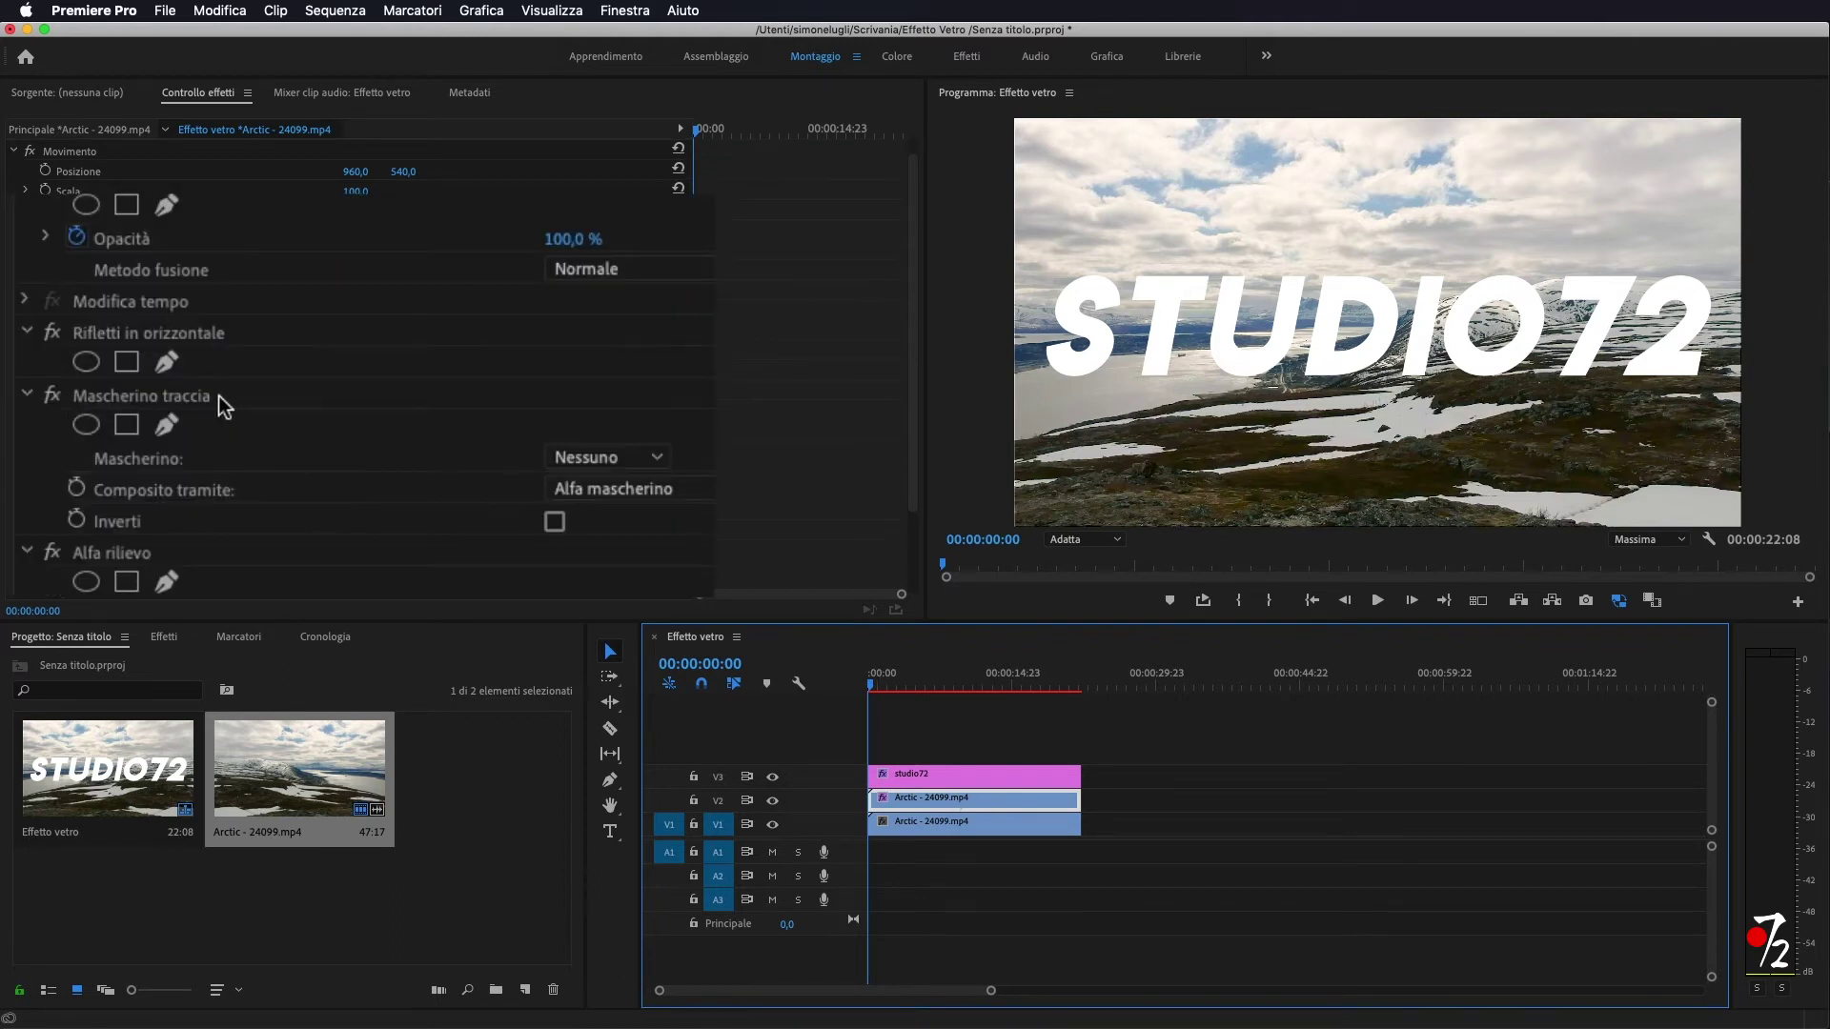
{"action": "scroll", "coordinate": [337, 349], "scroll_direction": "down", "scroll_amount": 1}
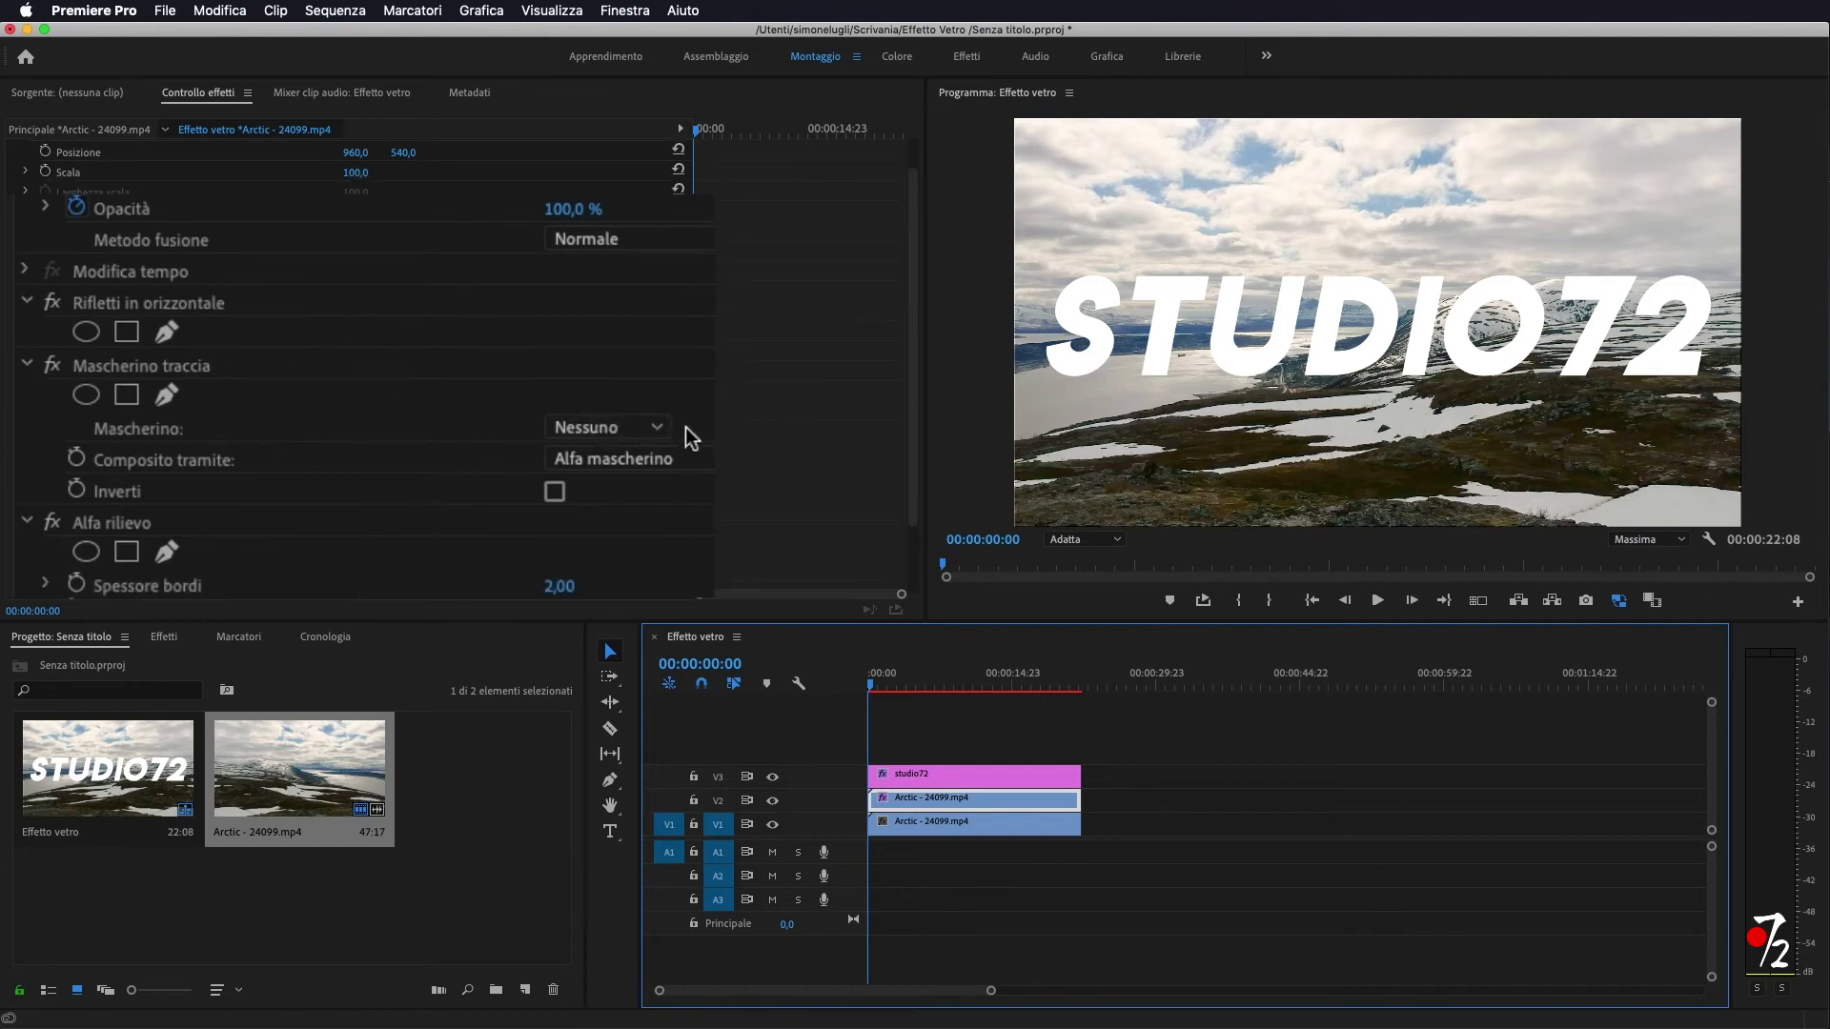
{"action": "left_click", "coordinate": [640, 428]}
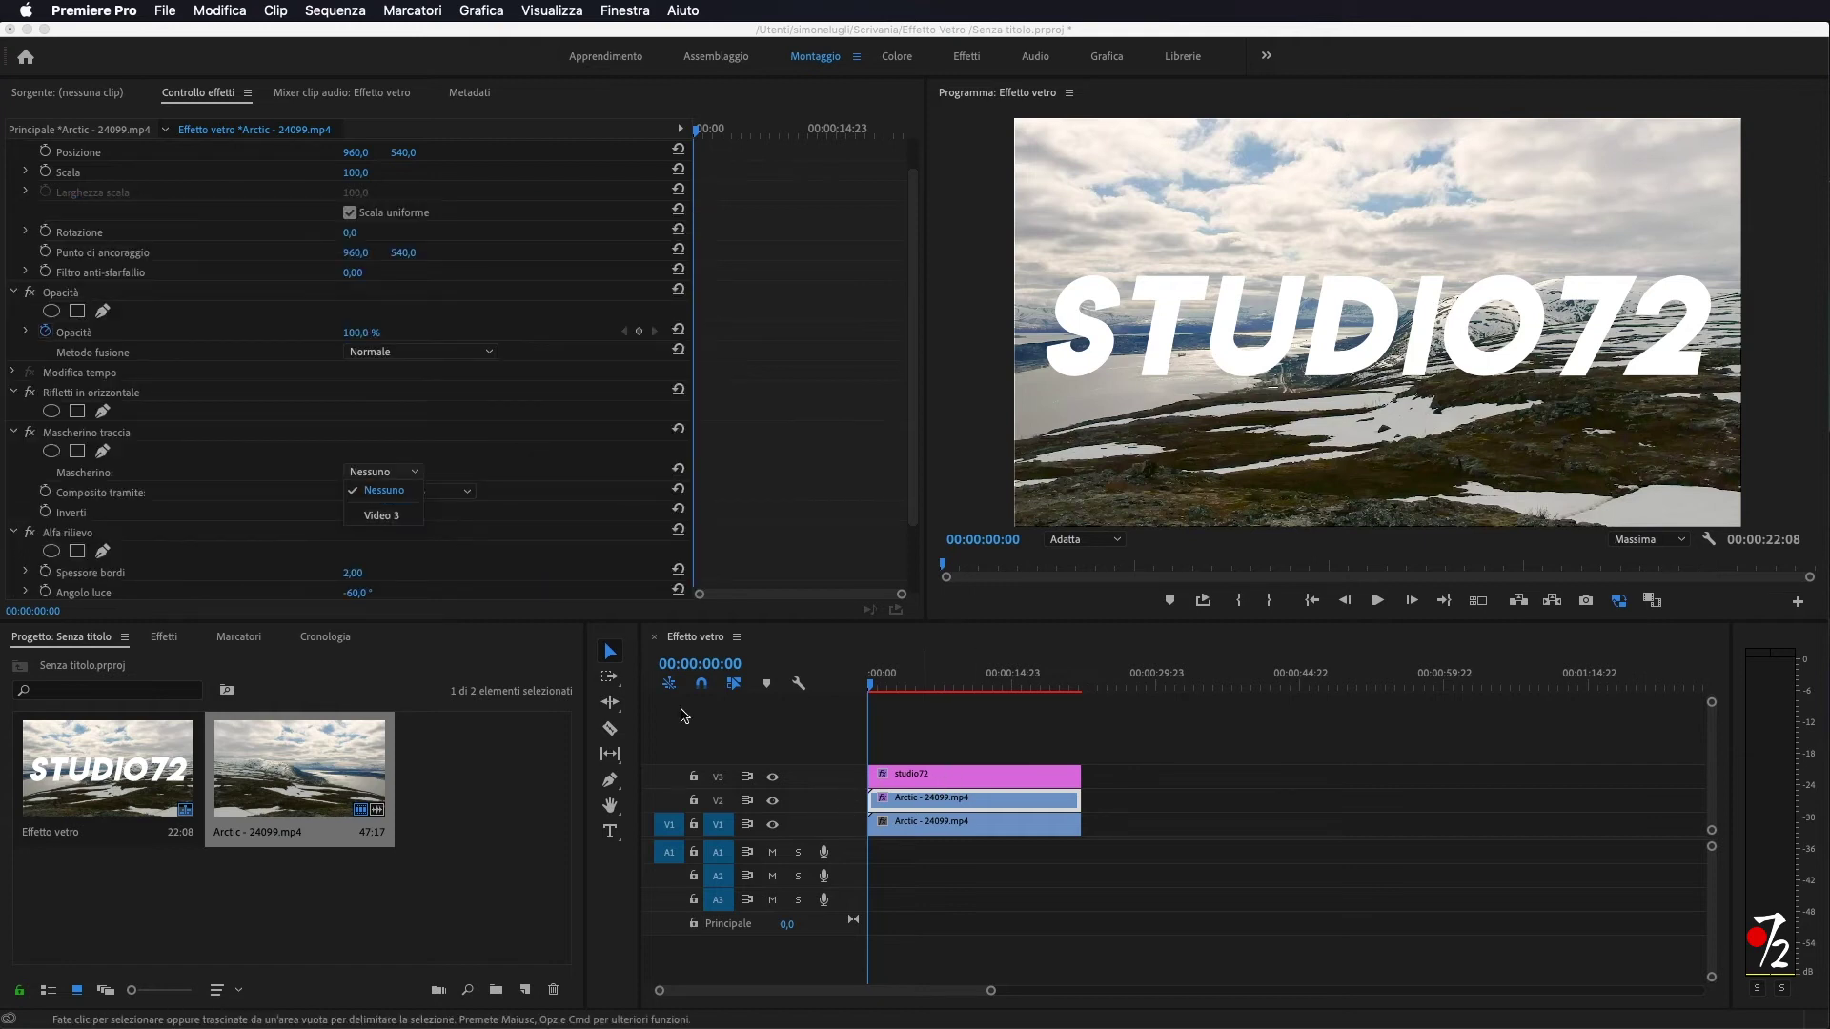
{"action": "left_click", "coordinate": [381, 516]}
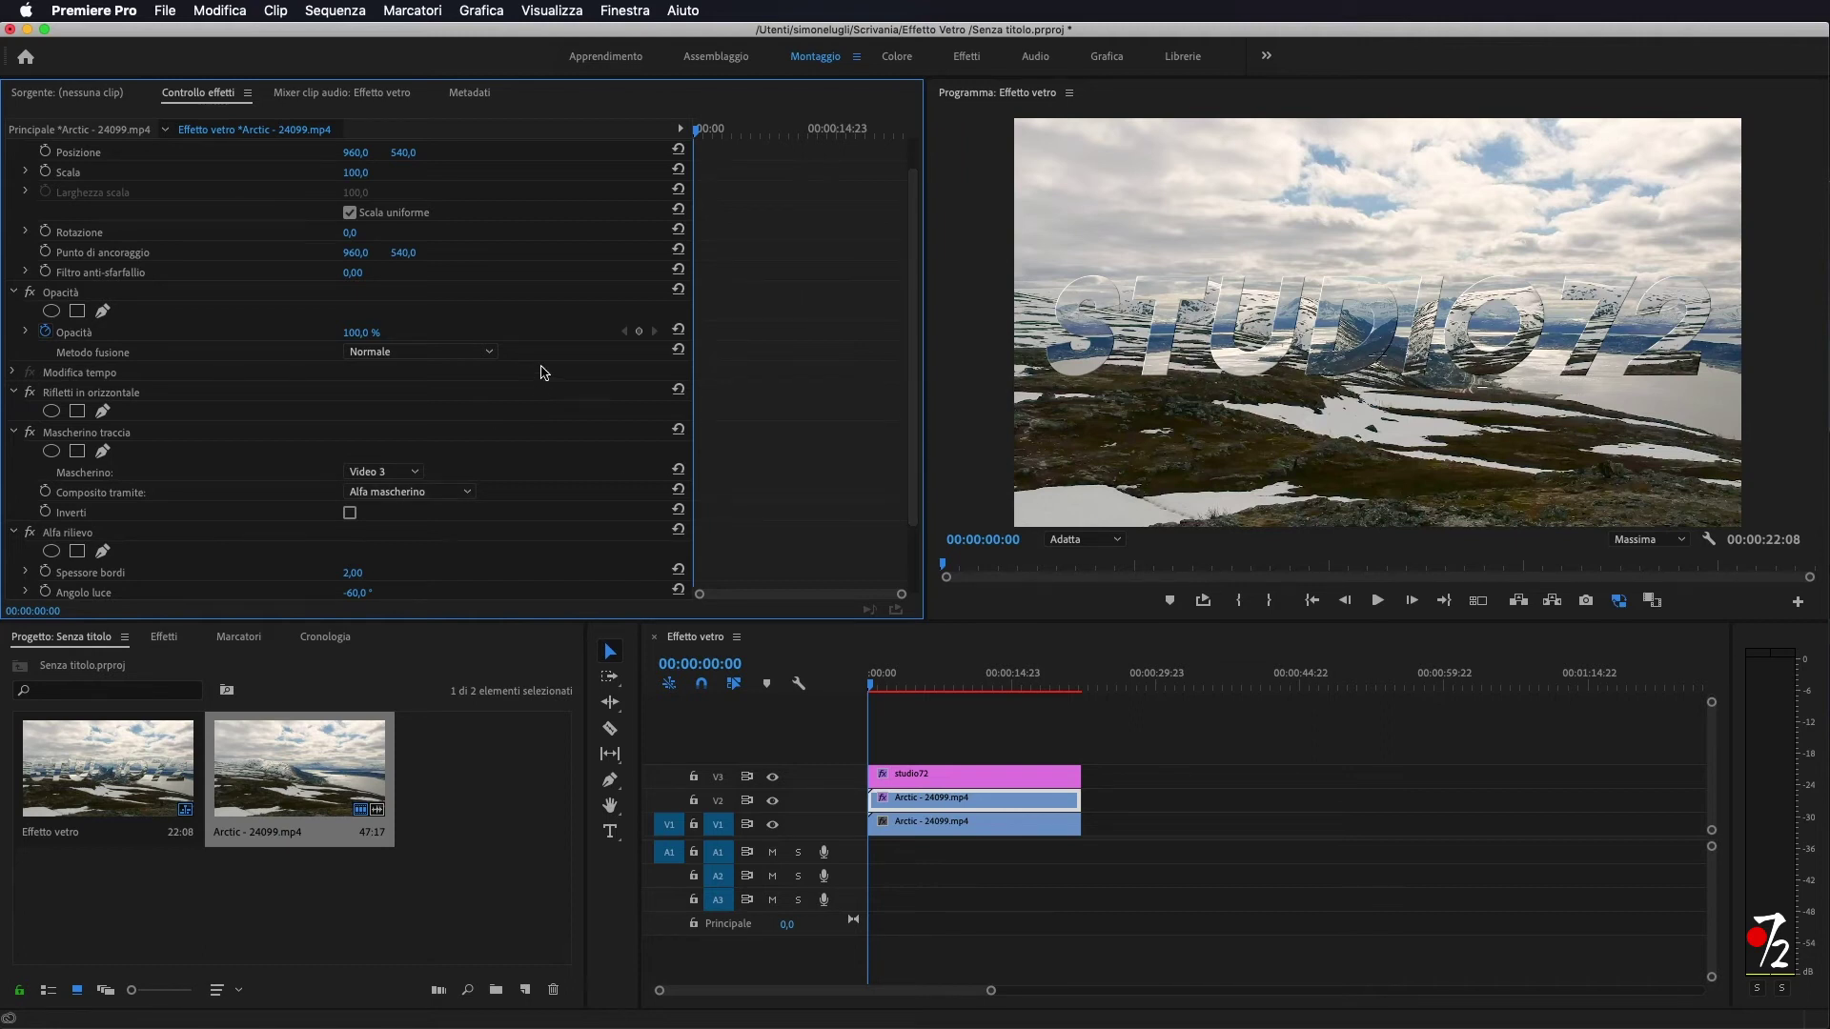
- Adjust Alfa rilievo to Spessore bordi 9,00, Angolo luce -6,0° and Intensità luce 0,40
{"action": "scroll", "coordinate": [537, 367], "scroll_direction": "down", "scroll_amount": 1}
{"action": "scroll", "coordinate": [229, 472], "scroll_direction": "down", "scroll_amount": 1}
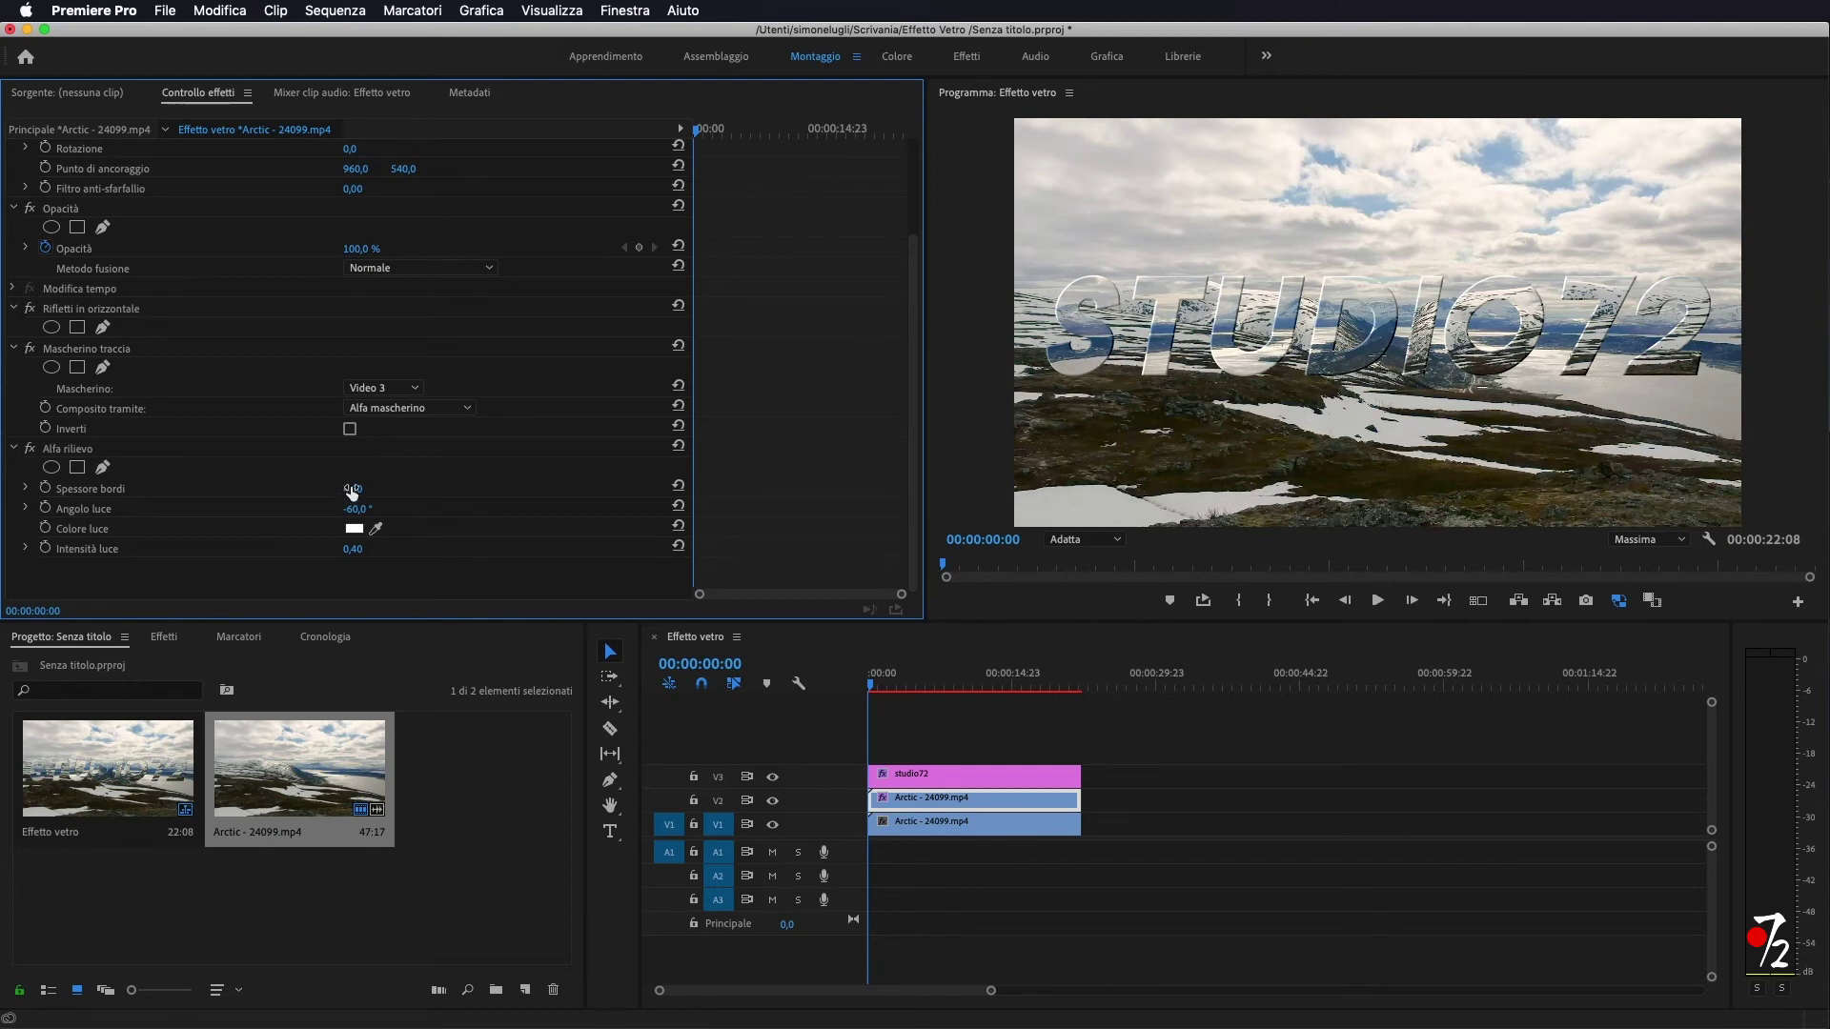
{"action": "left_click_drag", "start_coordinate": [352, 489], "coordinate": [376, 489]}
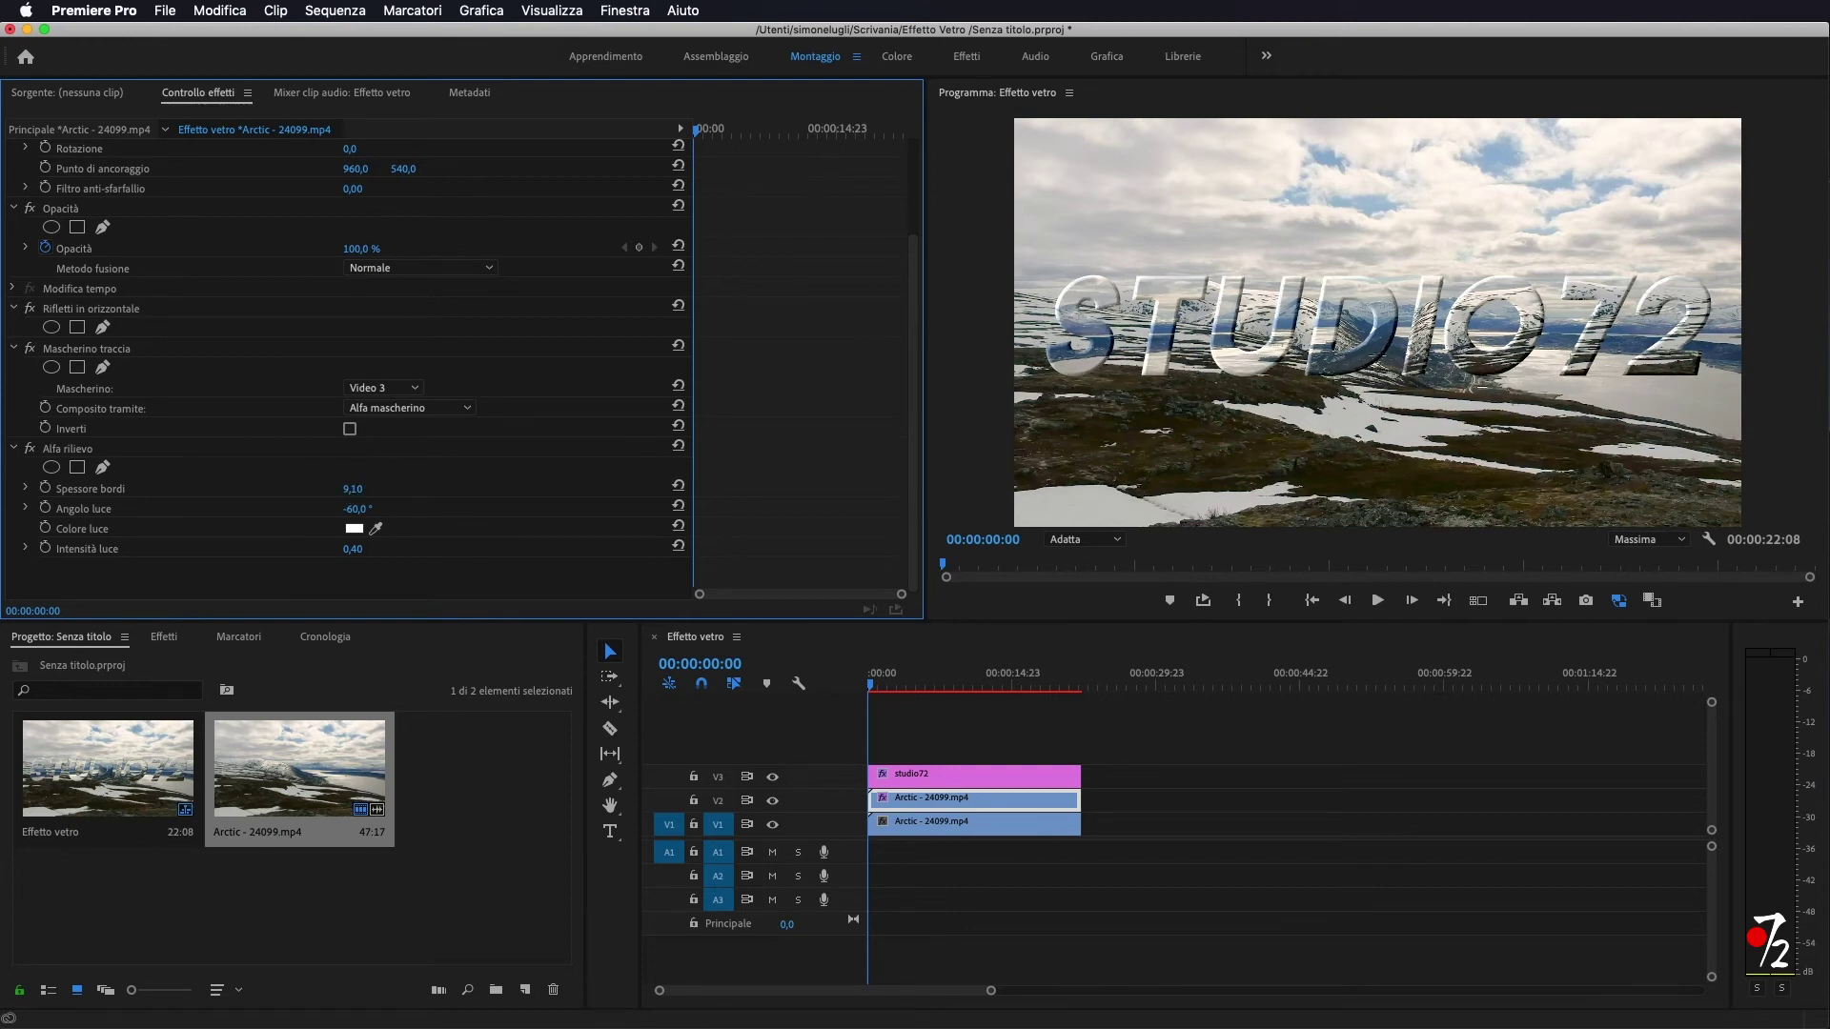
{"action": "mouse_move", "coordinate": [355, 489]}
{"action": "left_mouse_down"}
{"action": "mouse_move", "coordinate": [381, 489]}
{"action": "mouse_move", "coordinate": [339, 489]}
{"action": "left_mouse_up"}
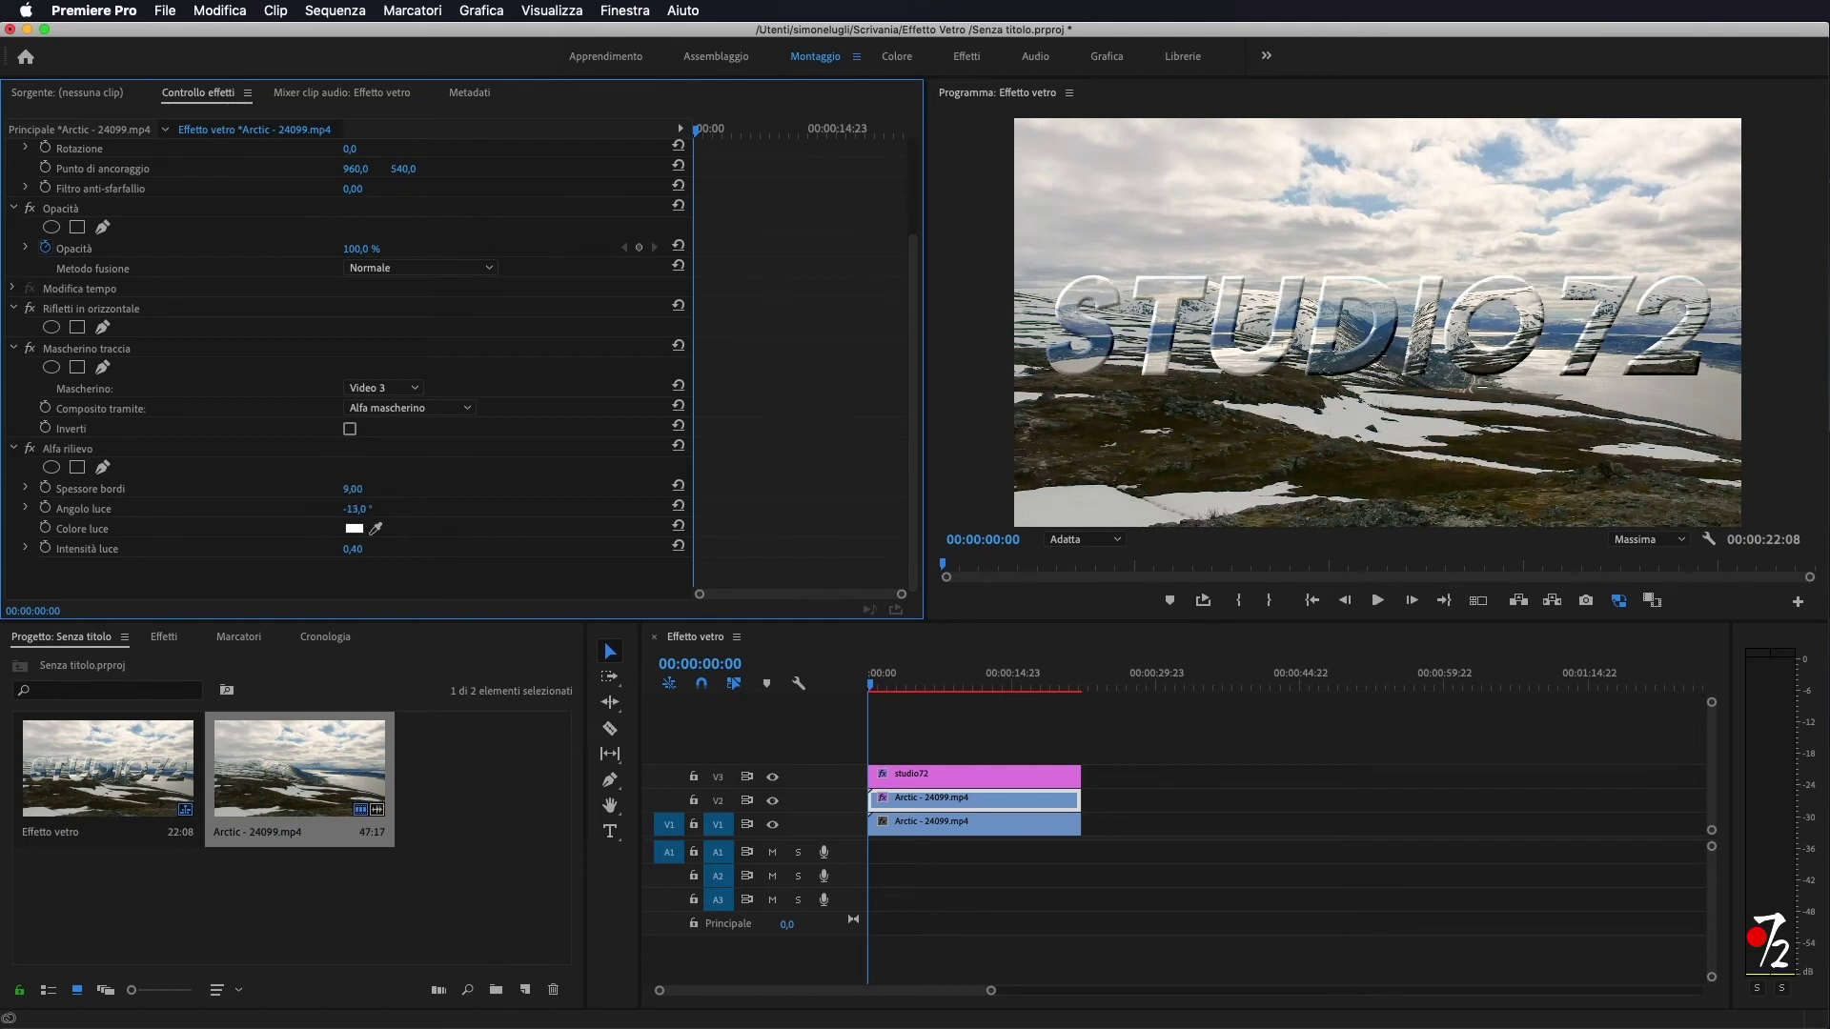
{"action": "left_click_drag", "start_coordinate": [355, 509], "coordinate": [339, 509]}
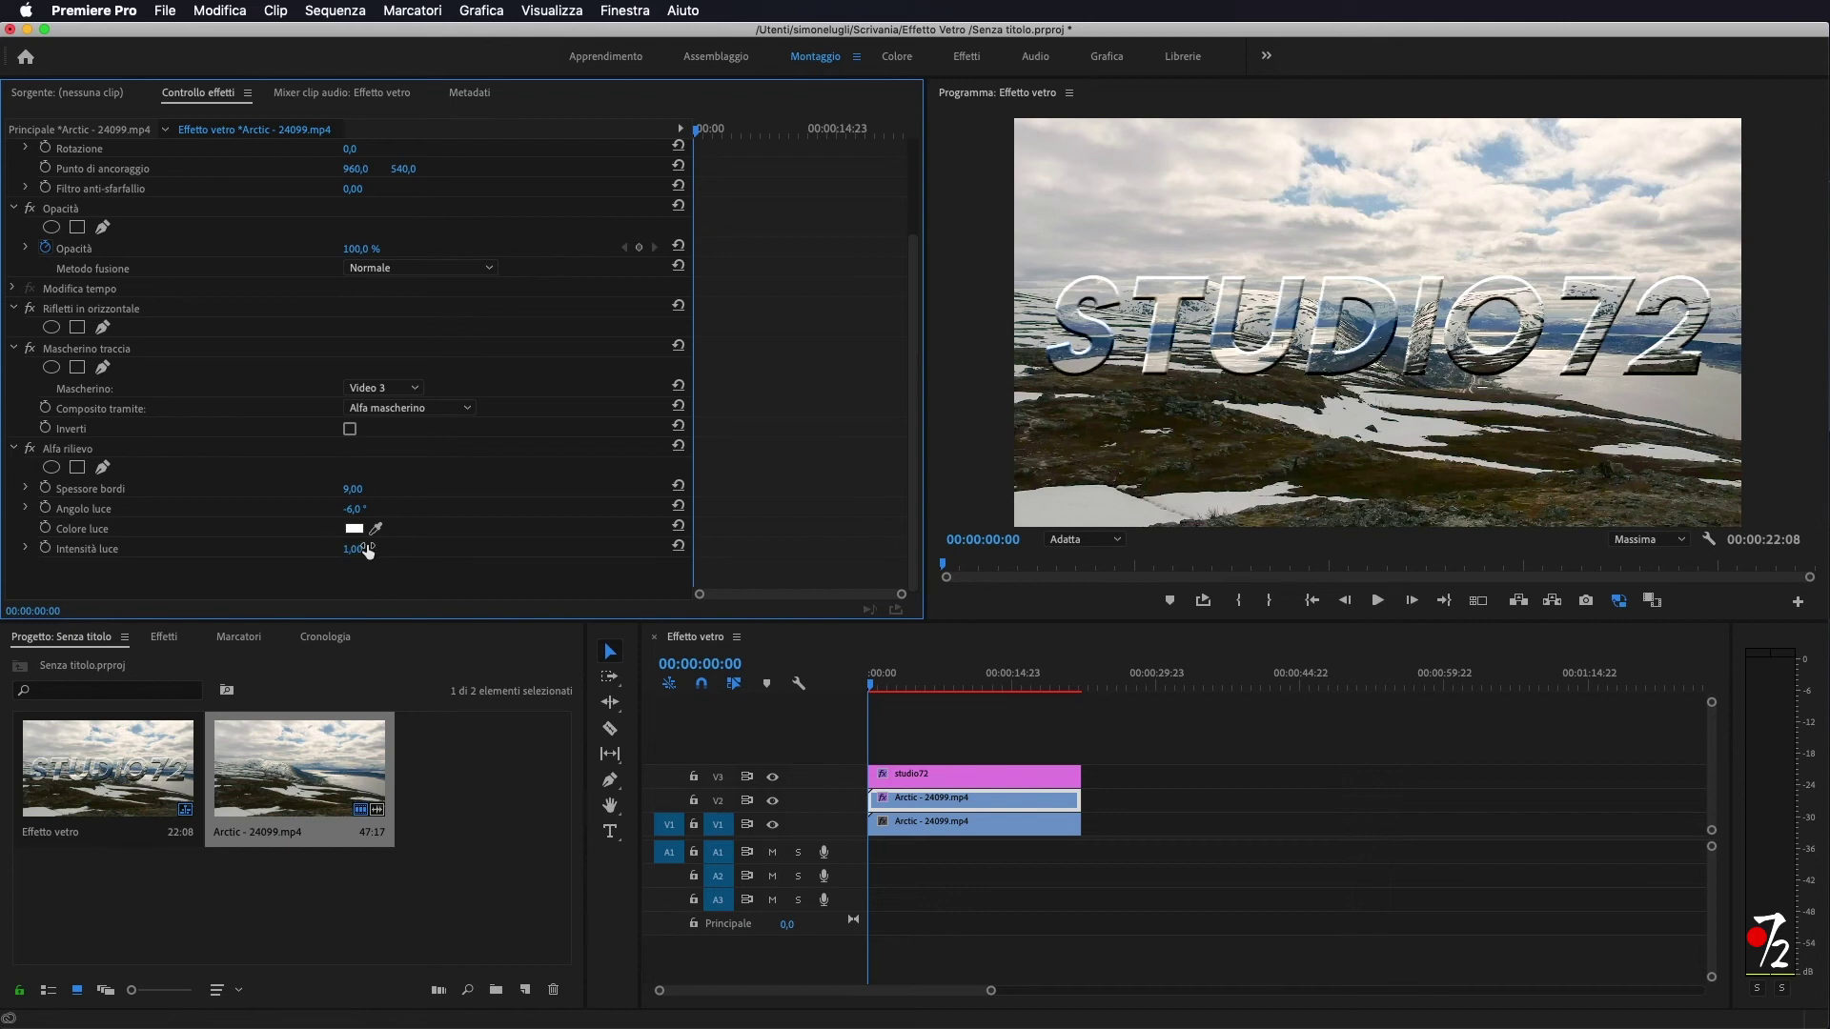
{"action": "left_click_drag", "start_coordinate": [369, 550], "coordinate": [274, 550]}
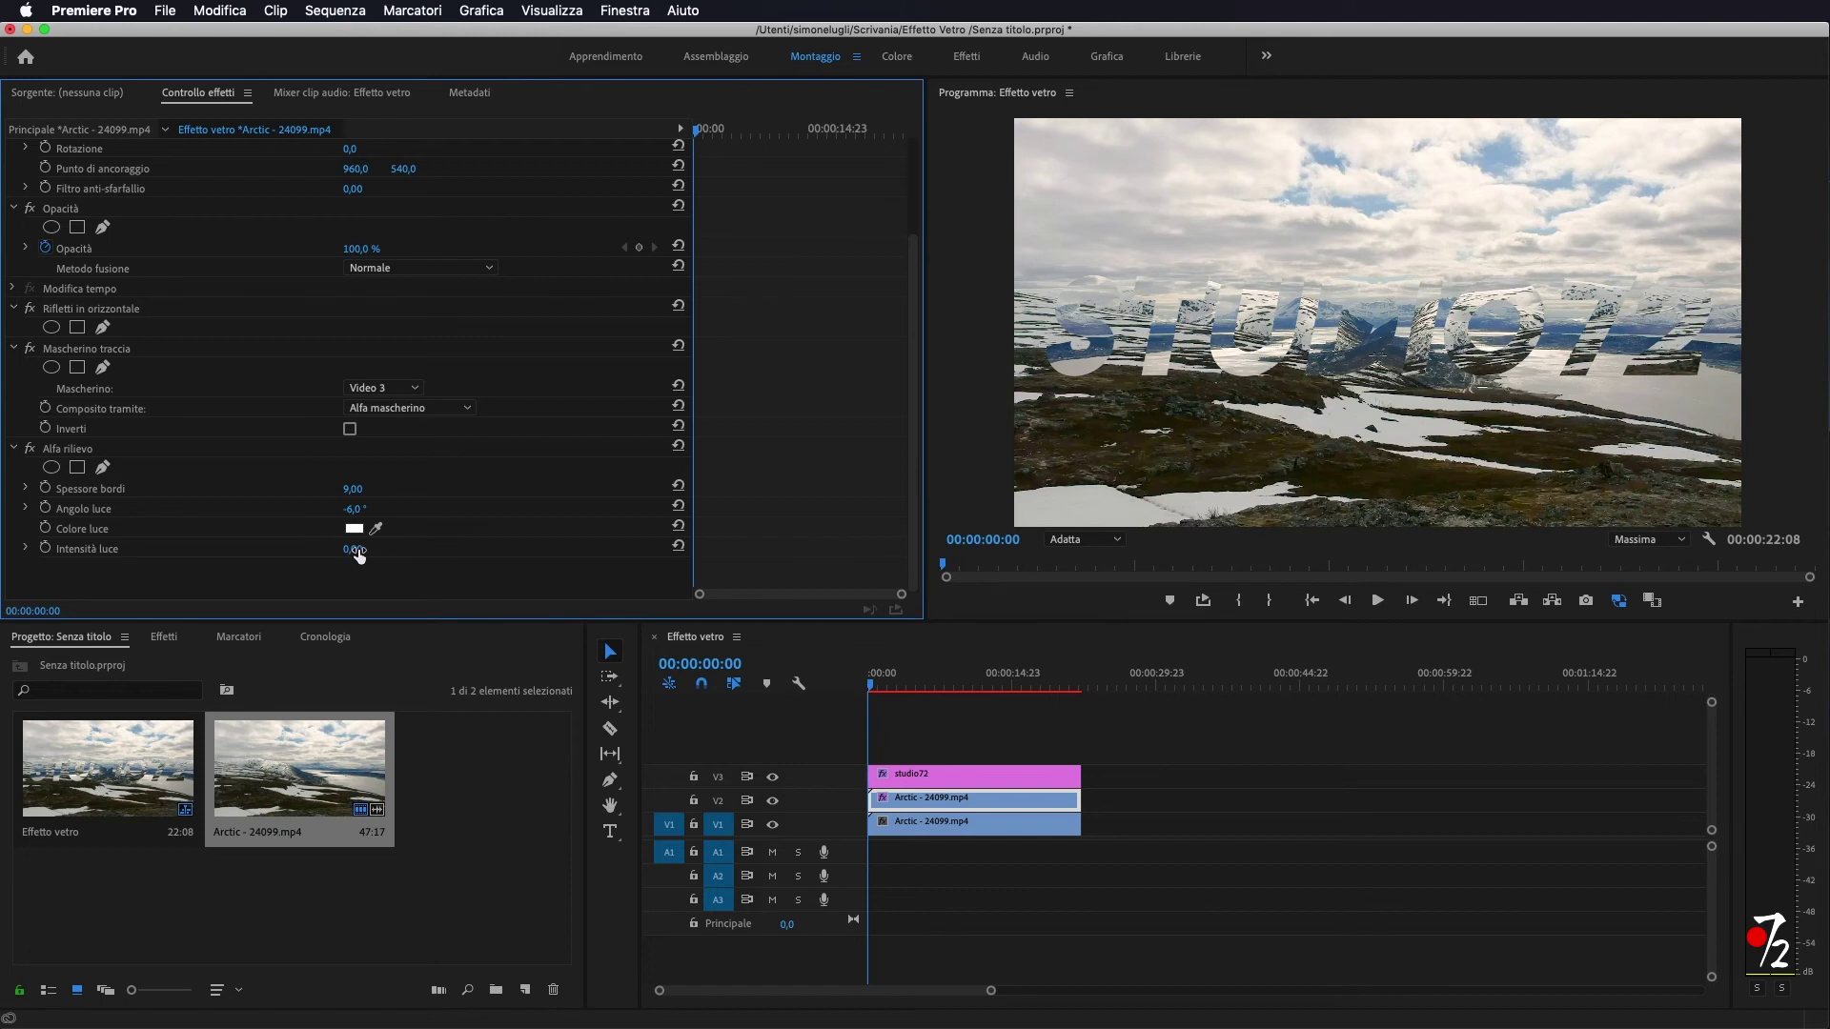
{"action": "left_click_drag", "start_coordinate": [369, 550], "coordinate": [464, 550]}
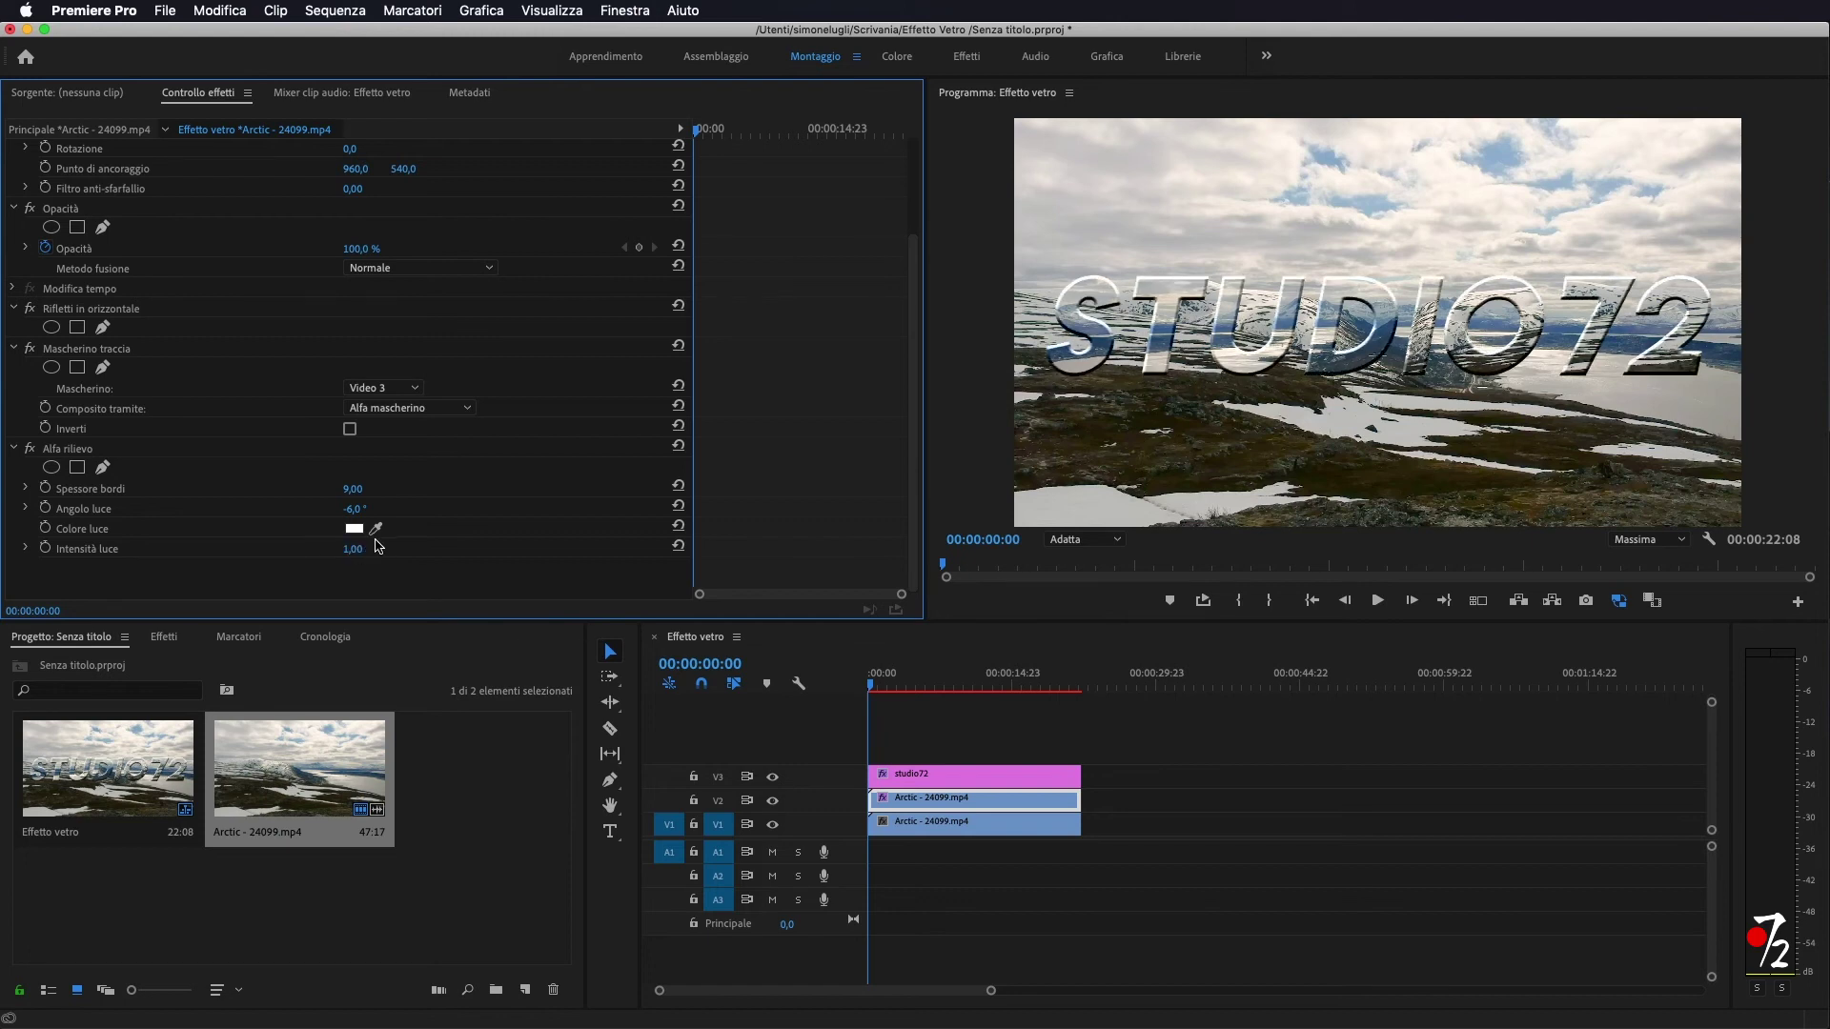
{"action": "left_click_drag", "start_coordinate": [353, 549], "coordinate": [333, 549]}
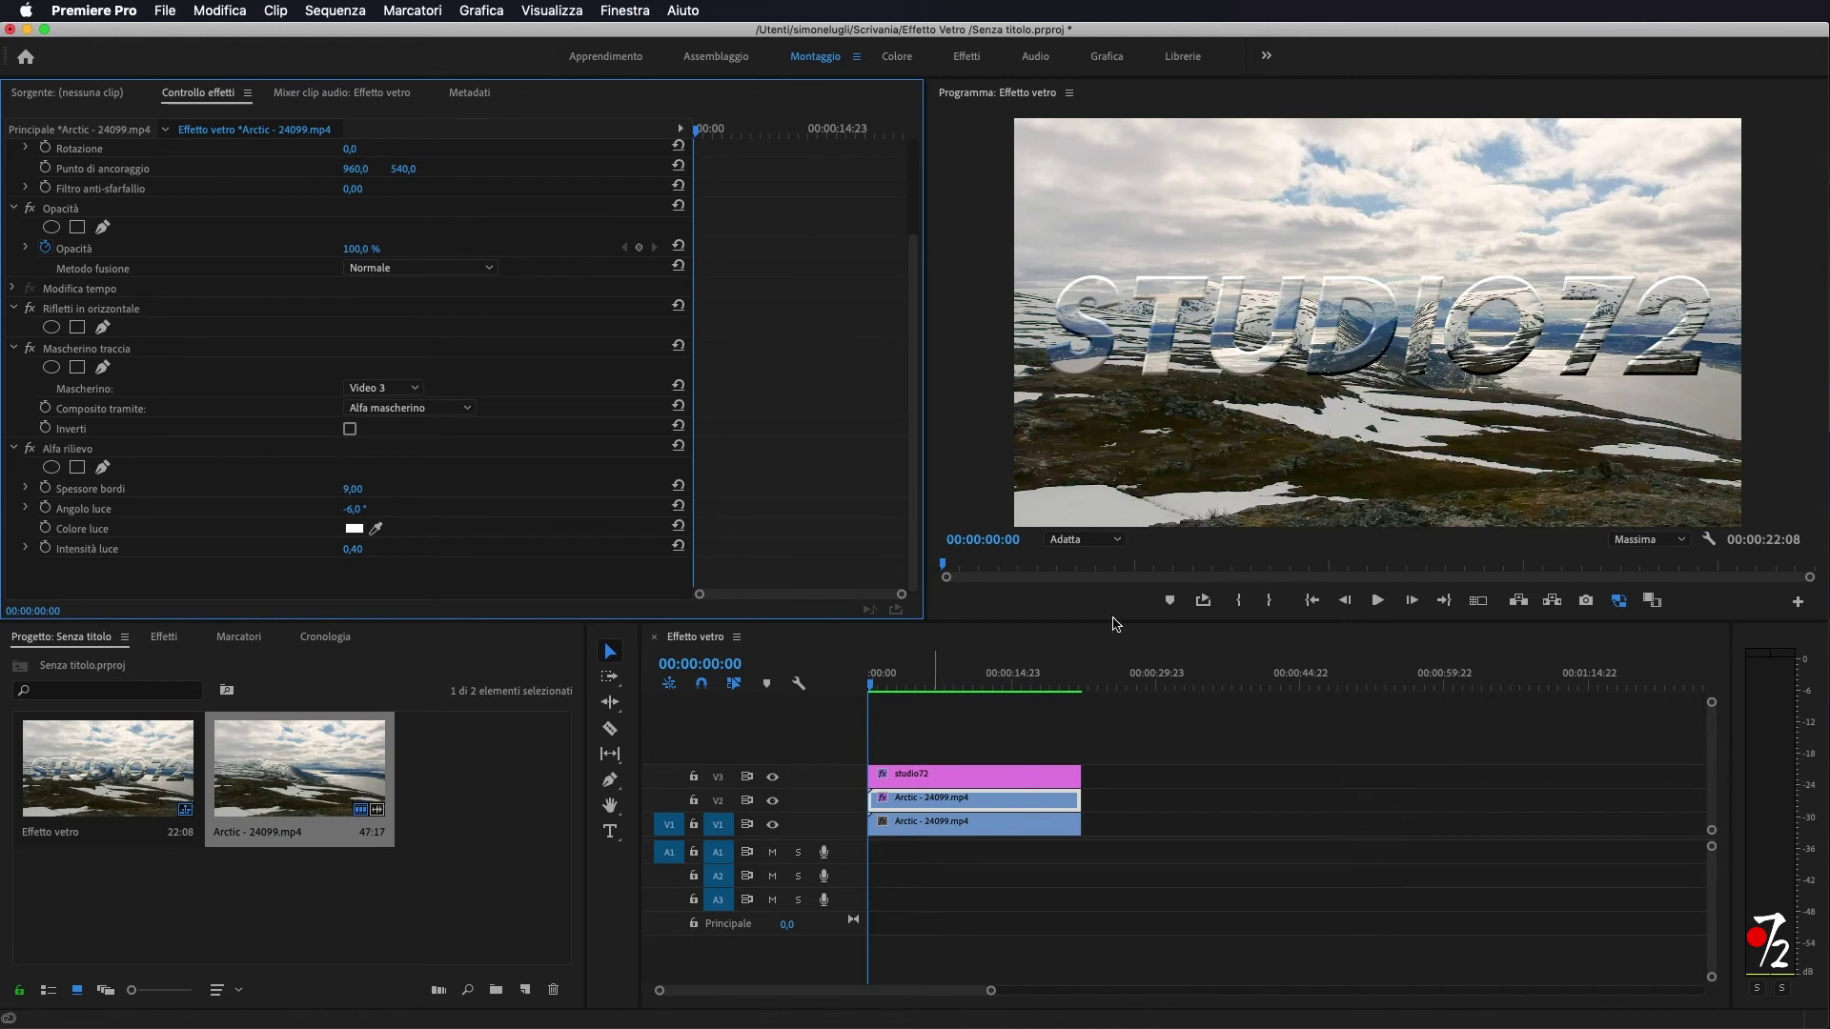
{"action": "key", "text": "space"}
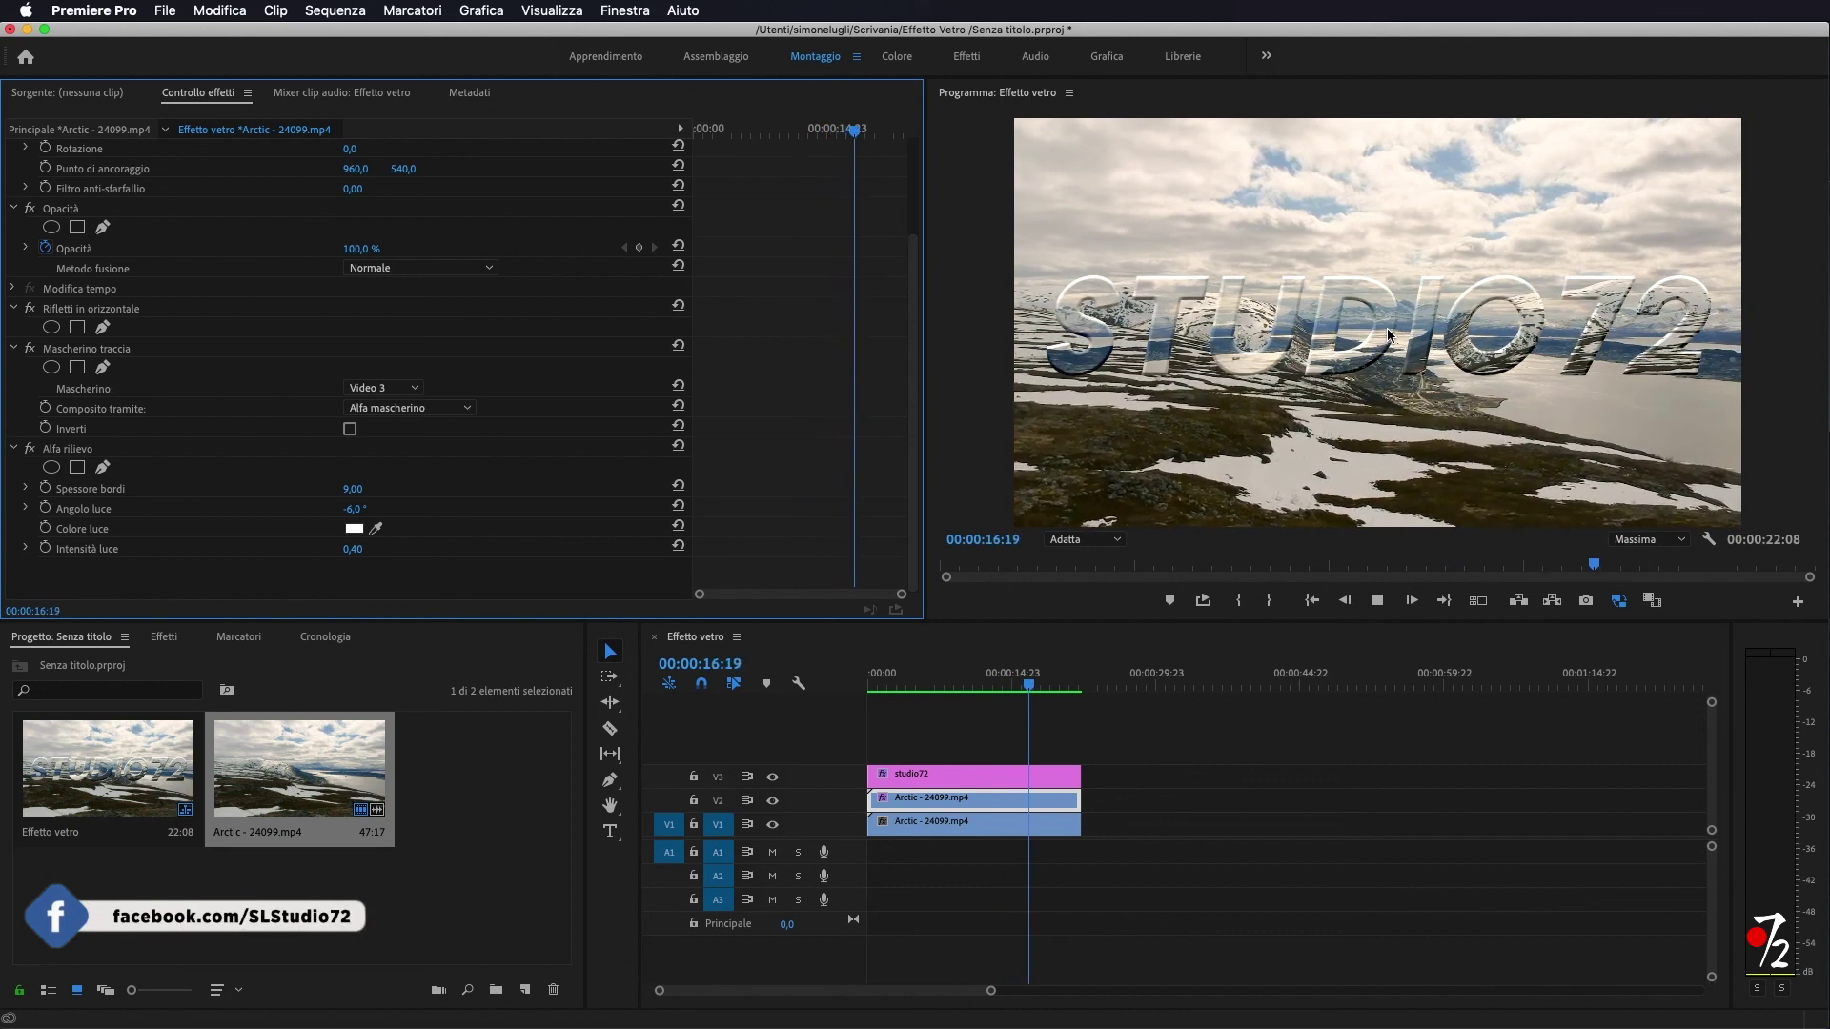
{"action": "key", "text": "space"}
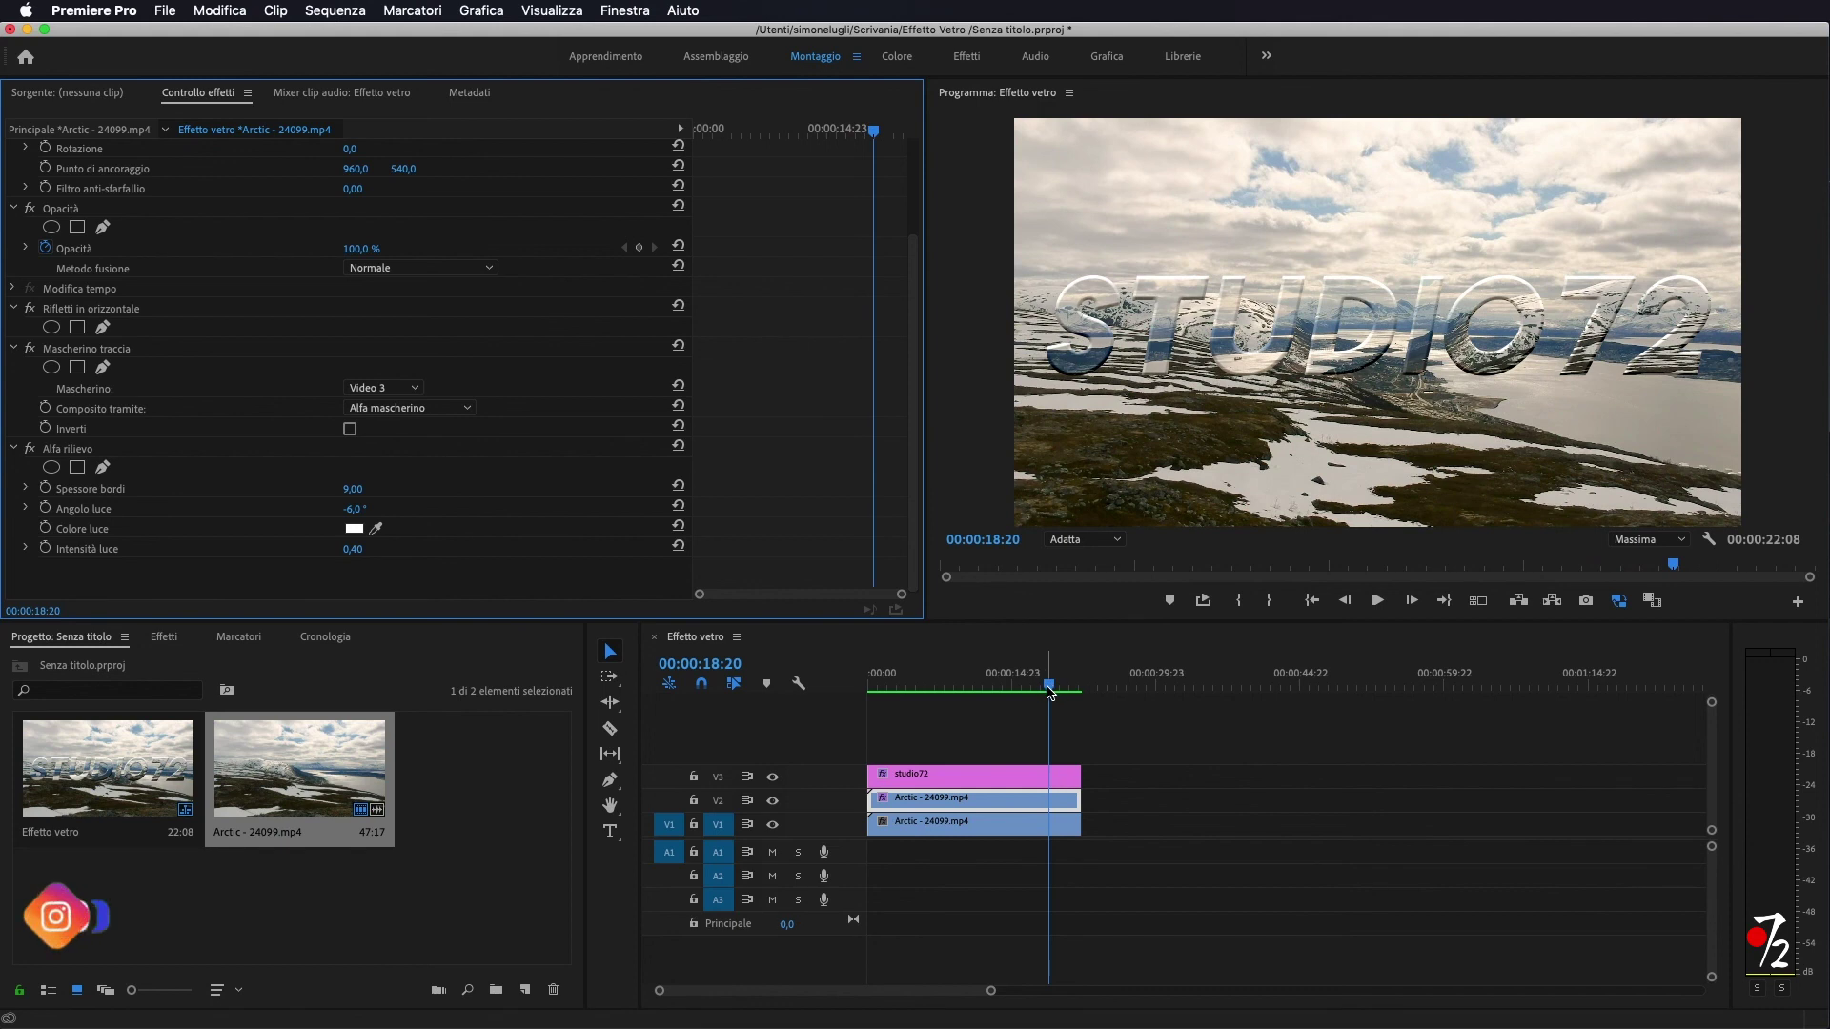
{"action": "left_click", "coordinate": [869, 688]}
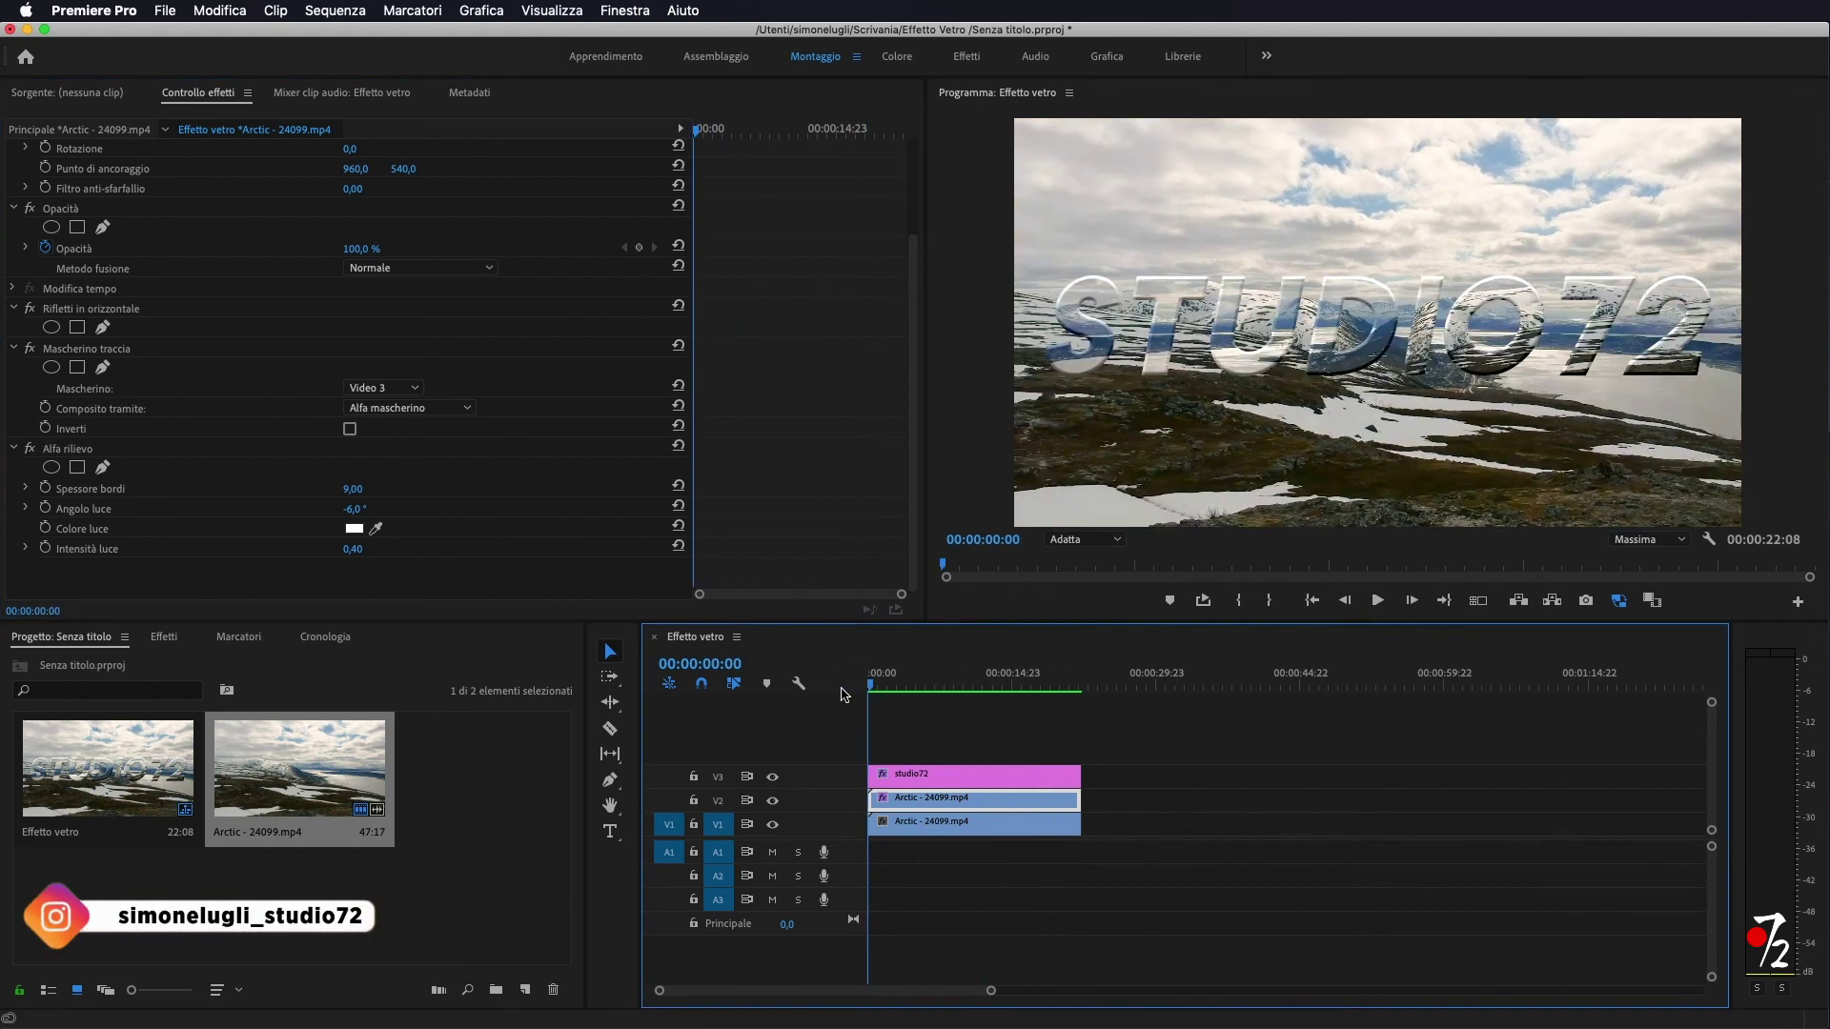